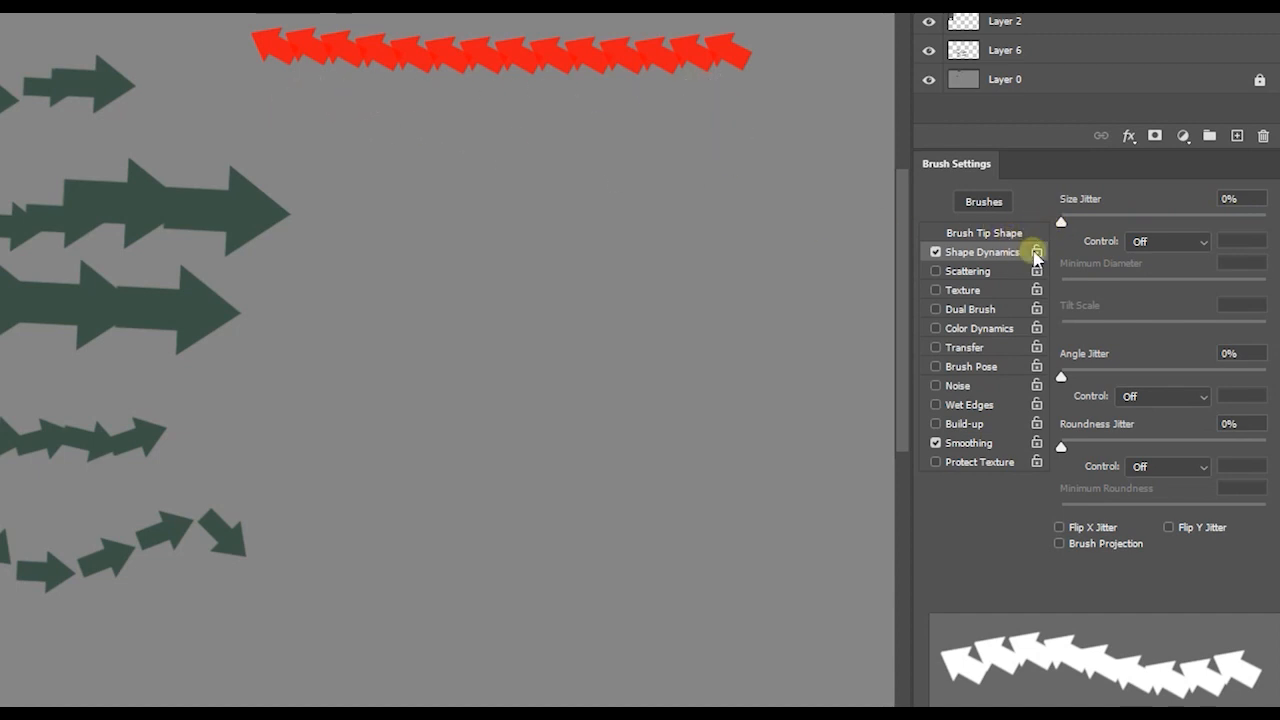
- Paint a red arrow test stroke with size jitter at 61%, and another with size jitter raised to the maximum
mouse_move(1062, 220)
left_mouse_down()
mouse_move(1182, 222)
mouse_move(1188, 240)
left_mouse_up()
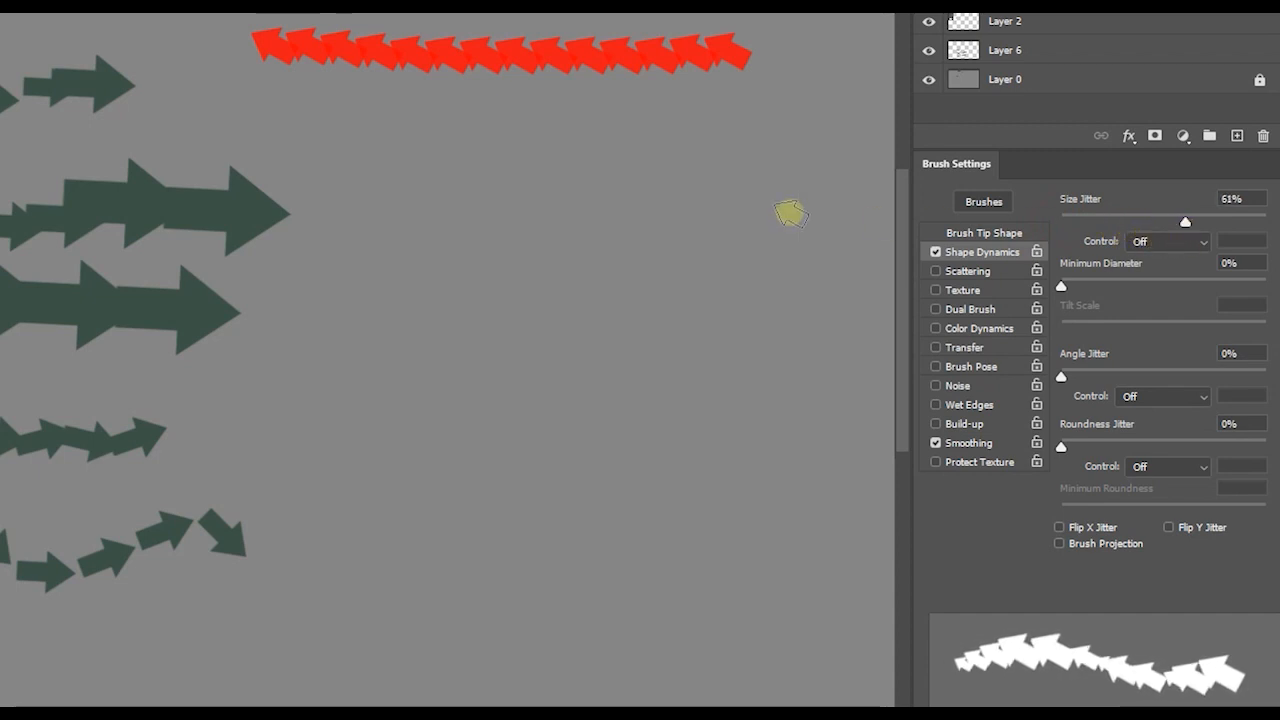
mouse_move(265, 124)
left_mouse_down()
mouse_move(558, 144)
mouse_move(778, 128)
left_mouse_up()
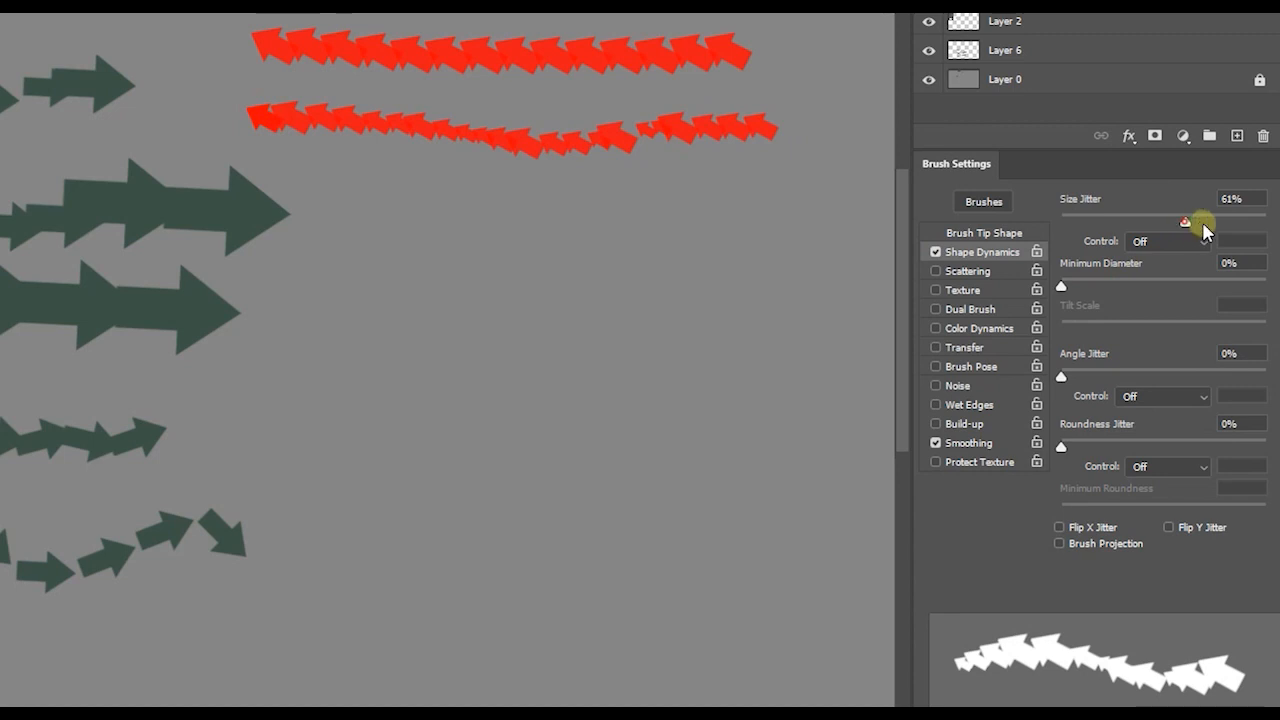
left_click_drag(1186, 221, 1268, 221)
left_click_drag(309, 203, 808, 215)
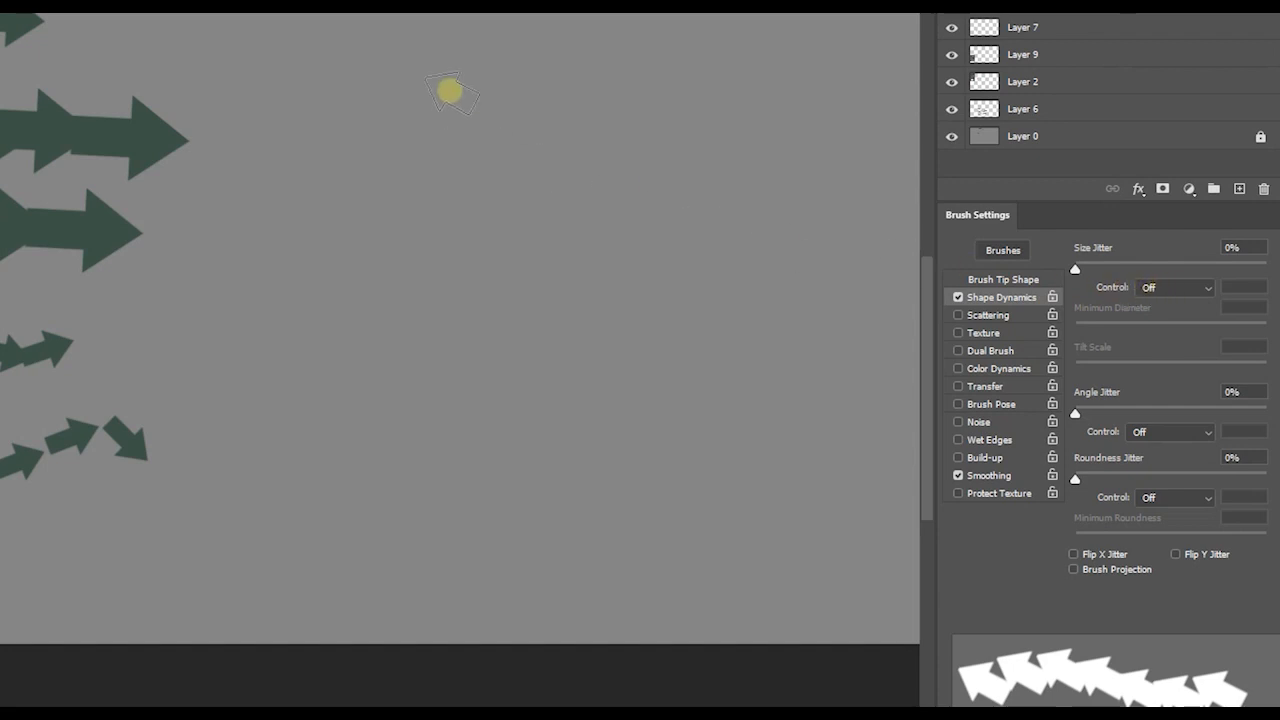
- Paint an even row of arrows, then two rows with the brush size controlled by Pen Pressure
left_click_drag(287, 51, 725, 70)
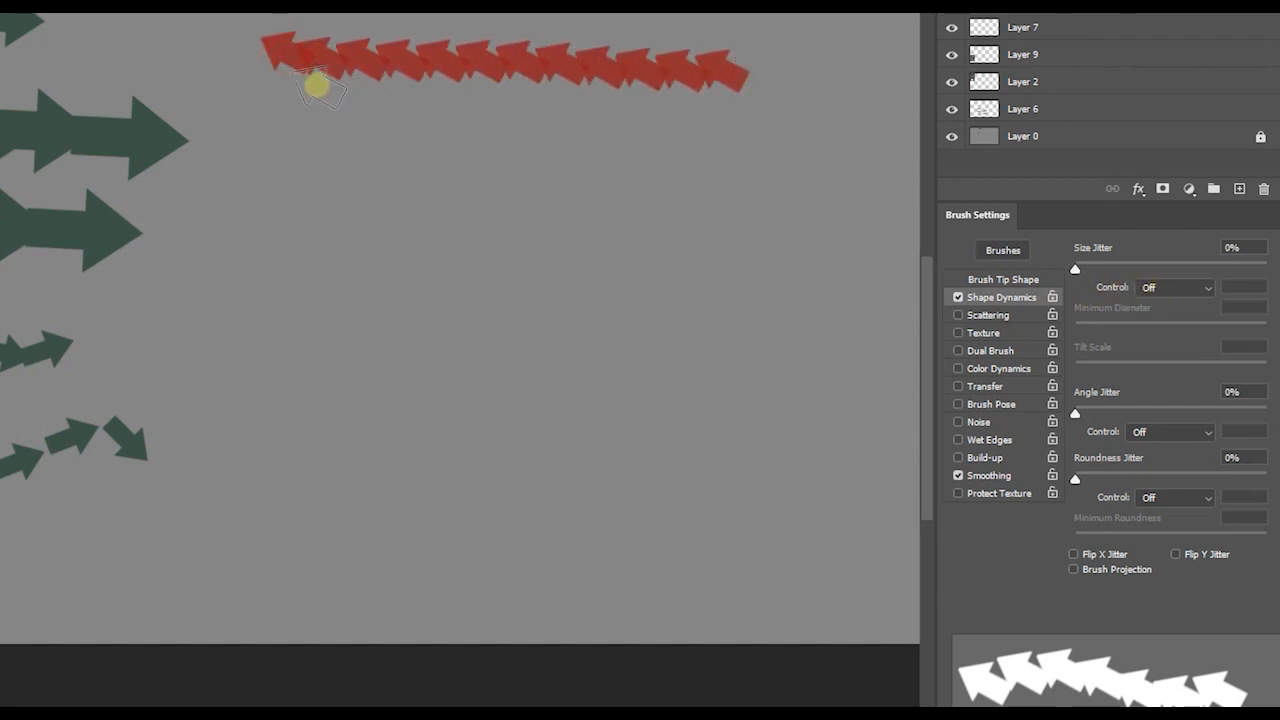
left_click(1188, 290)
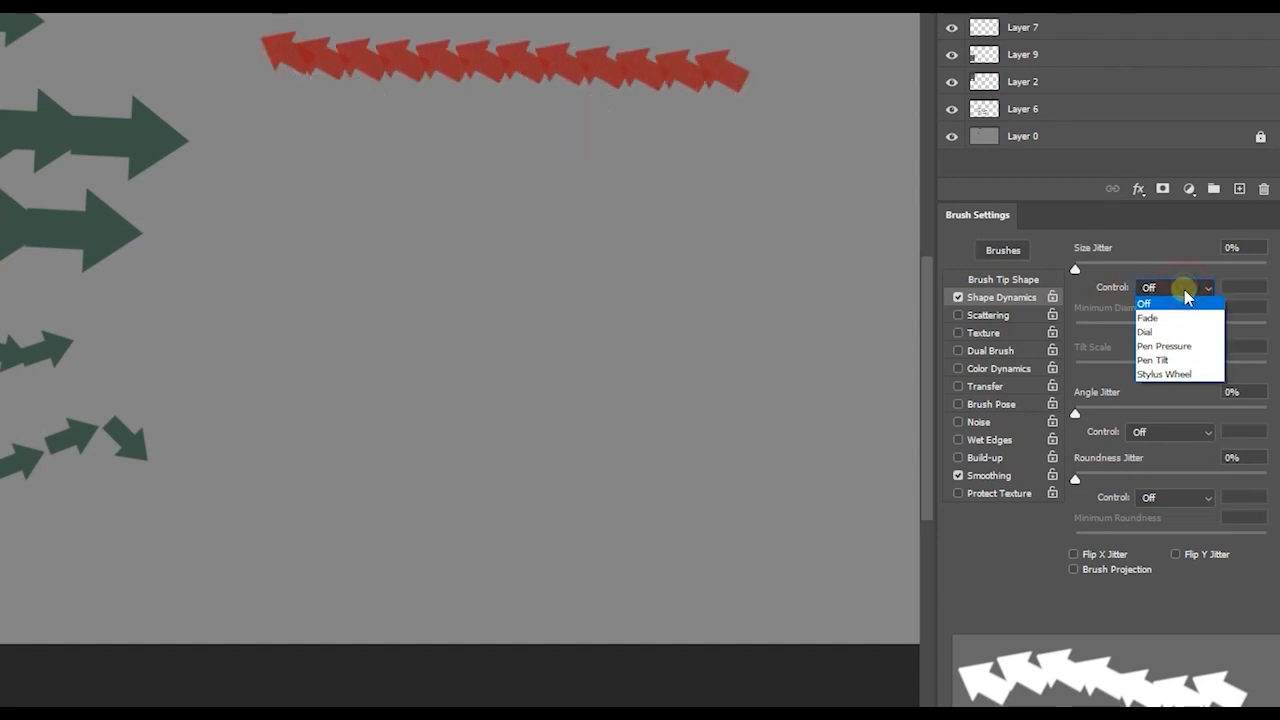
left_click(1180, 348)
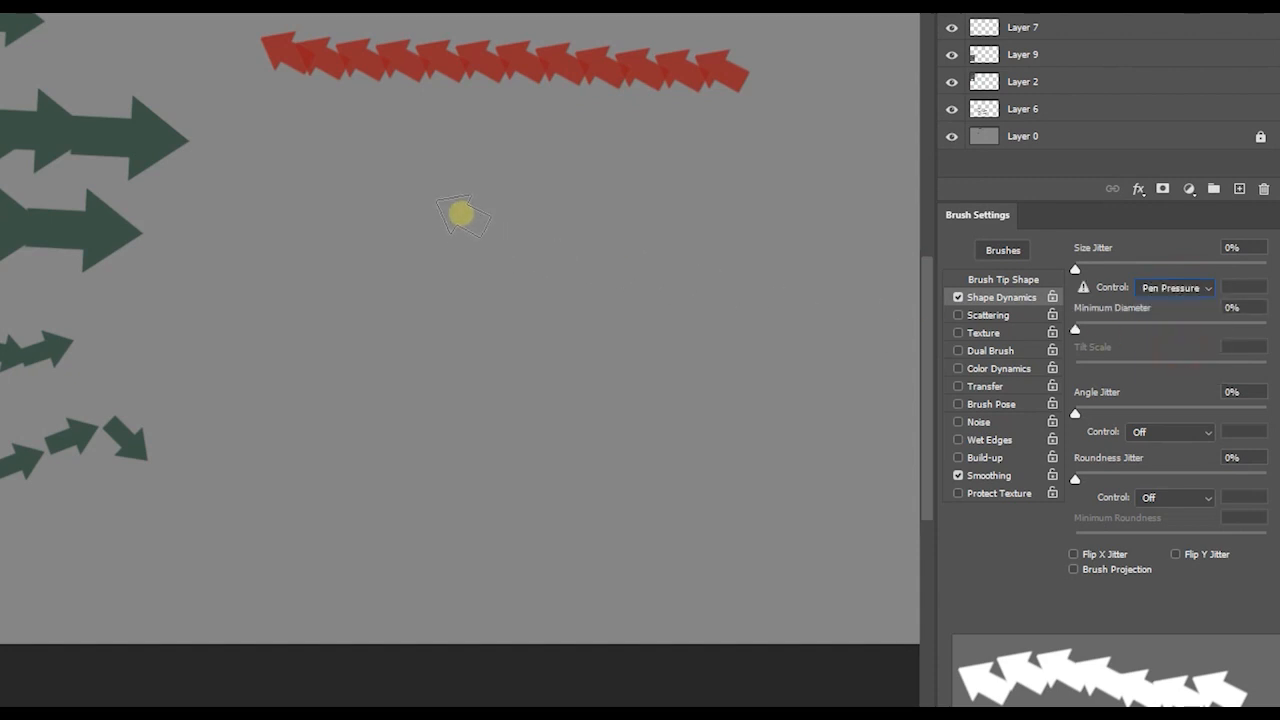
mouse_move(285, 178)
left_mouse_down()
mouse_move(461, 195)
mouse_move(806, 183)
left_mouse_up()
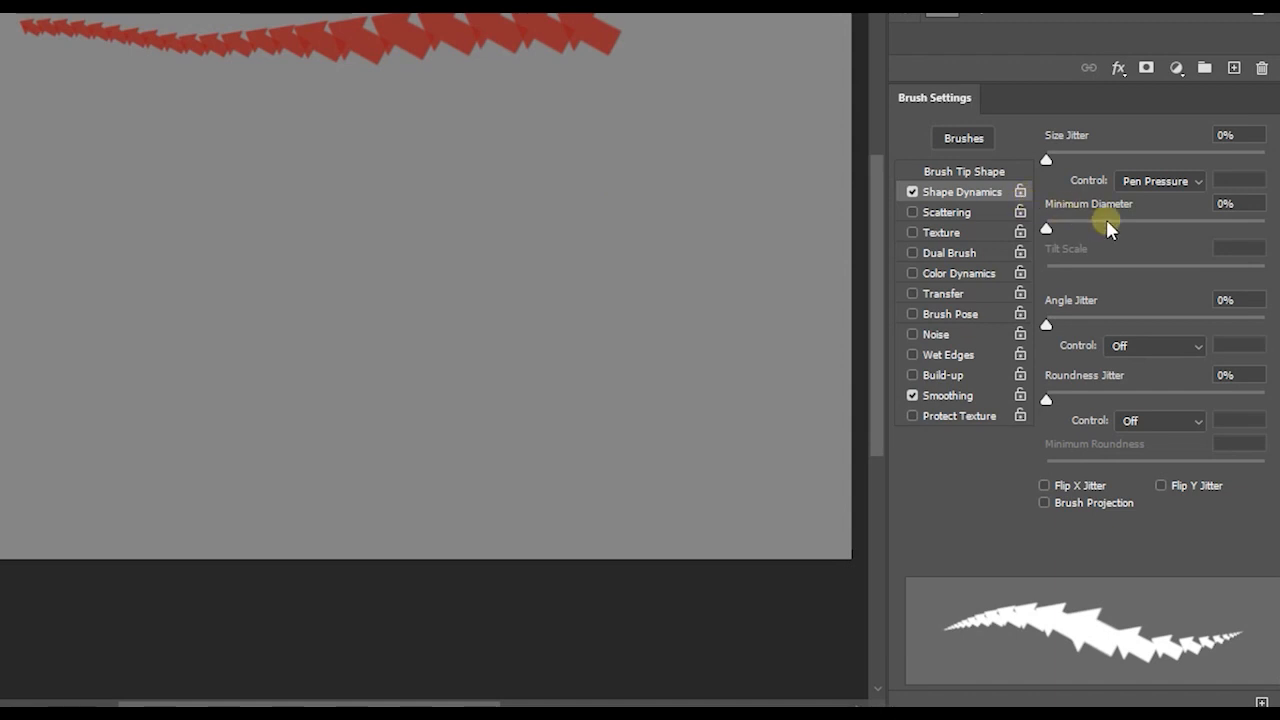
mouse_move(17, 120)
left_mouse_down()
mouse_move(233, 142)
mouse_move(485, 122)
left_mouse_up()
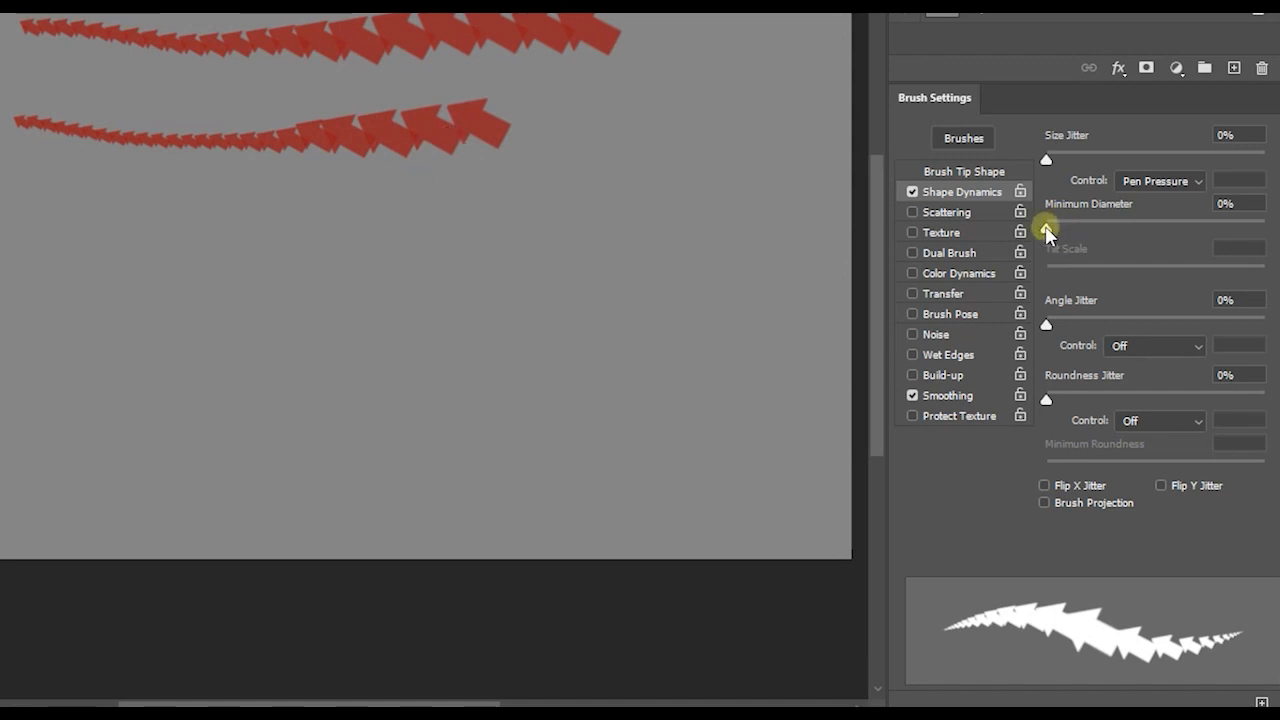
- Set the minimum diameter to 49% and paint test strokes below the tapered ones, undoing the last stroke
left_click_drag(1046, 230, 1153, 229)
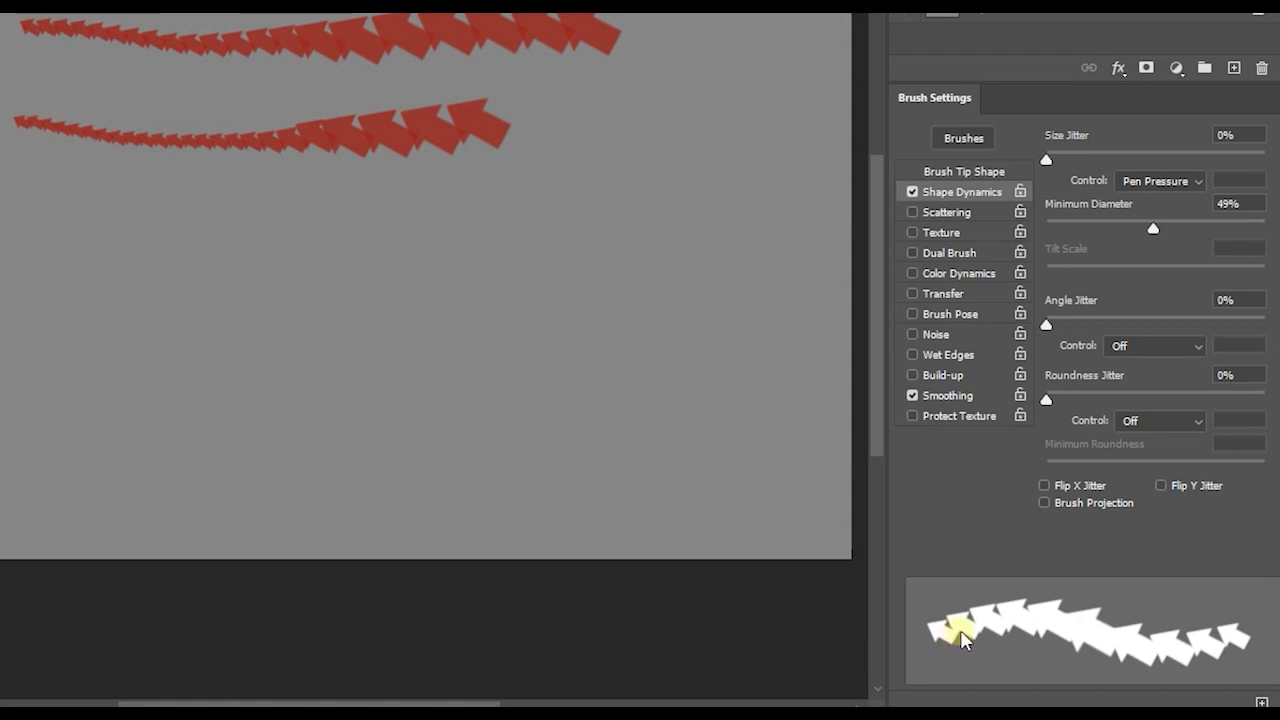
mouse_move(30, 188)
left_mouse_down()
mouse_move(180, 209)
mouse_move(531, 211)
left_mouse_up()
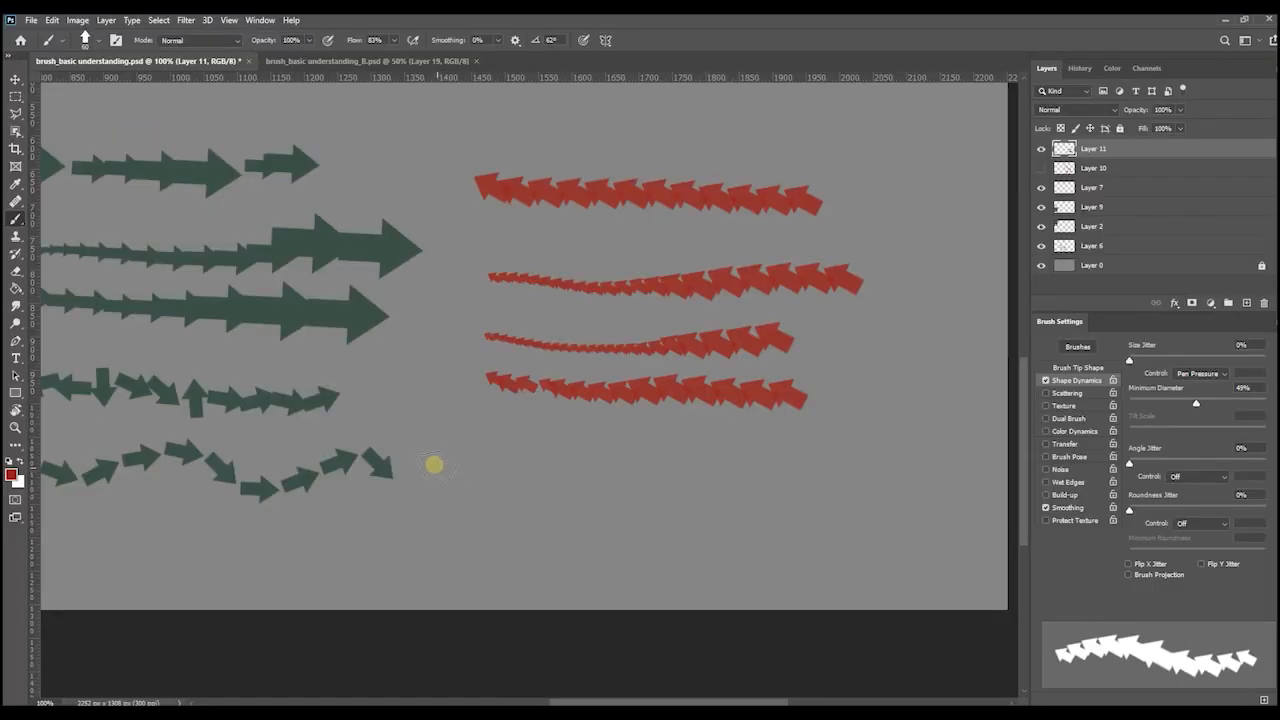
left_click_drag(394, 434, 800, 446)
mouse_move(471, 437)
left_mouse_down()
mouse_move(695, 450)
mouse_move(505, 451)
mouse_move(483, 478)
left_mouse_up()
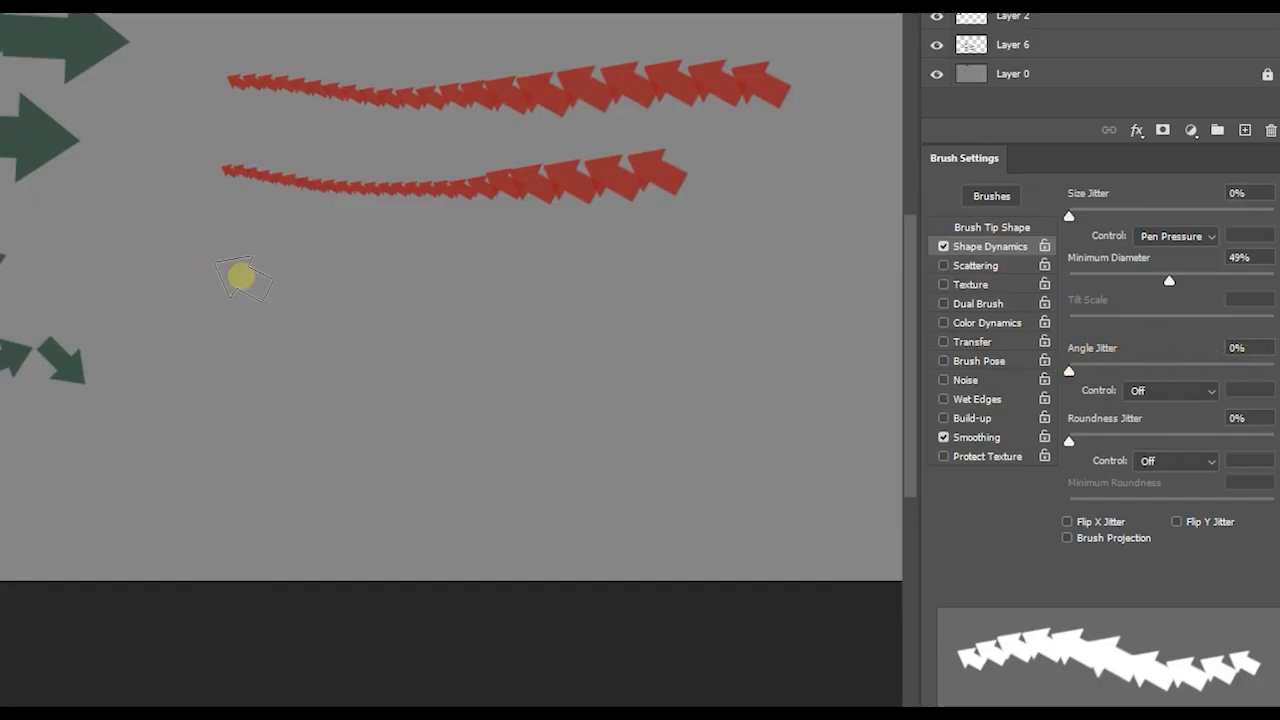
left_click_drag(158, 246, 517, 272)
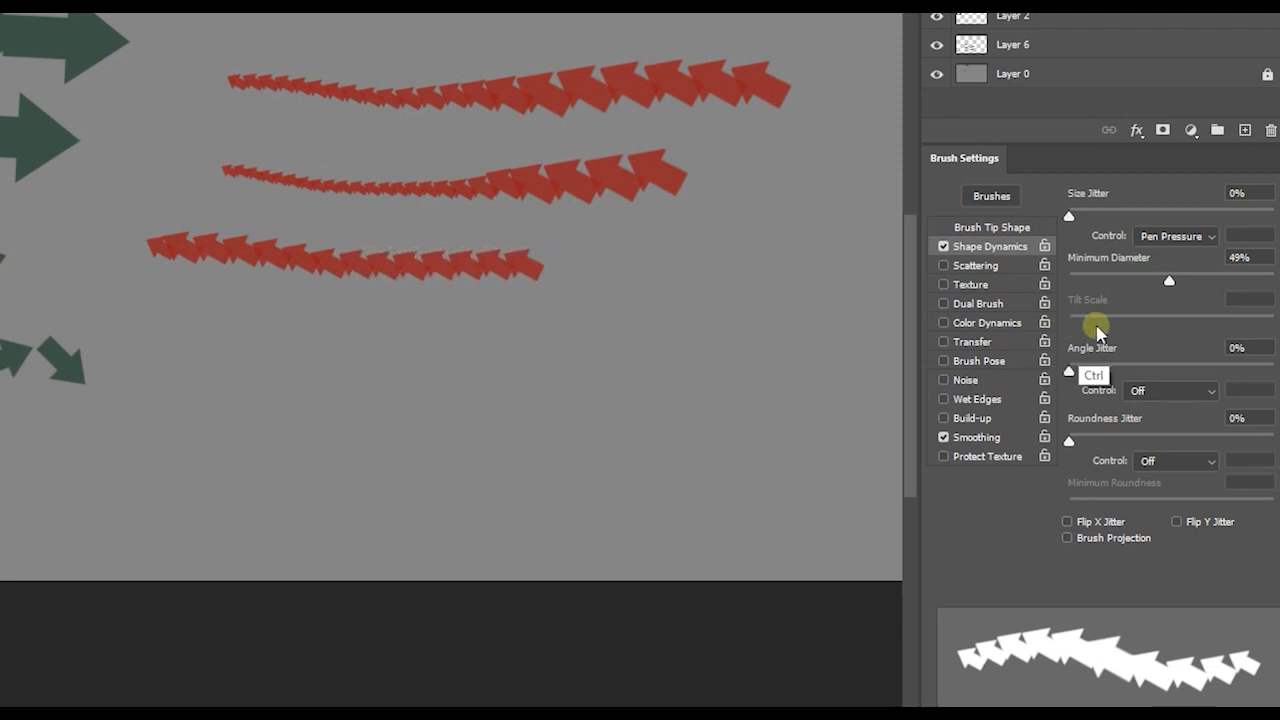
key("ctrl+z")
- Set the angle jitter to 73%, paint a test stroke below the tapered ones, and undo it
left_click_drag(1069, 372, 1218, 370)
left_click_drag(219, 274, 580, 289)
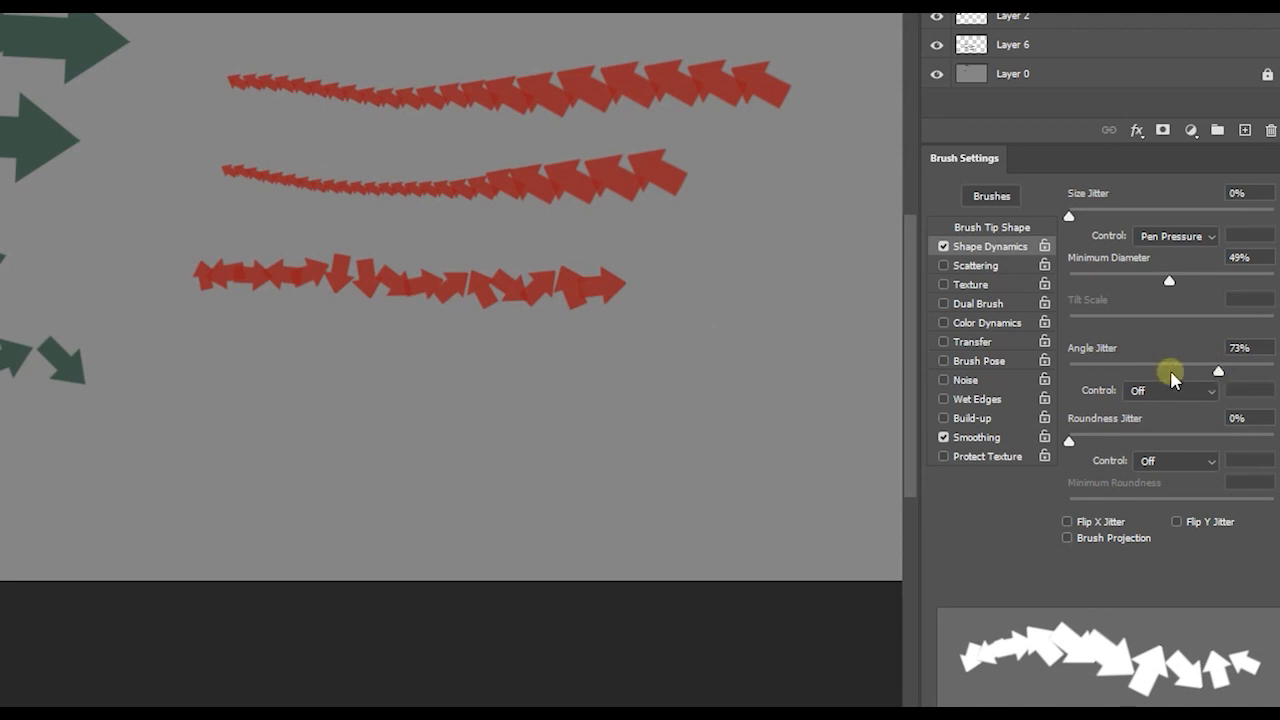
key("ctrl+z")
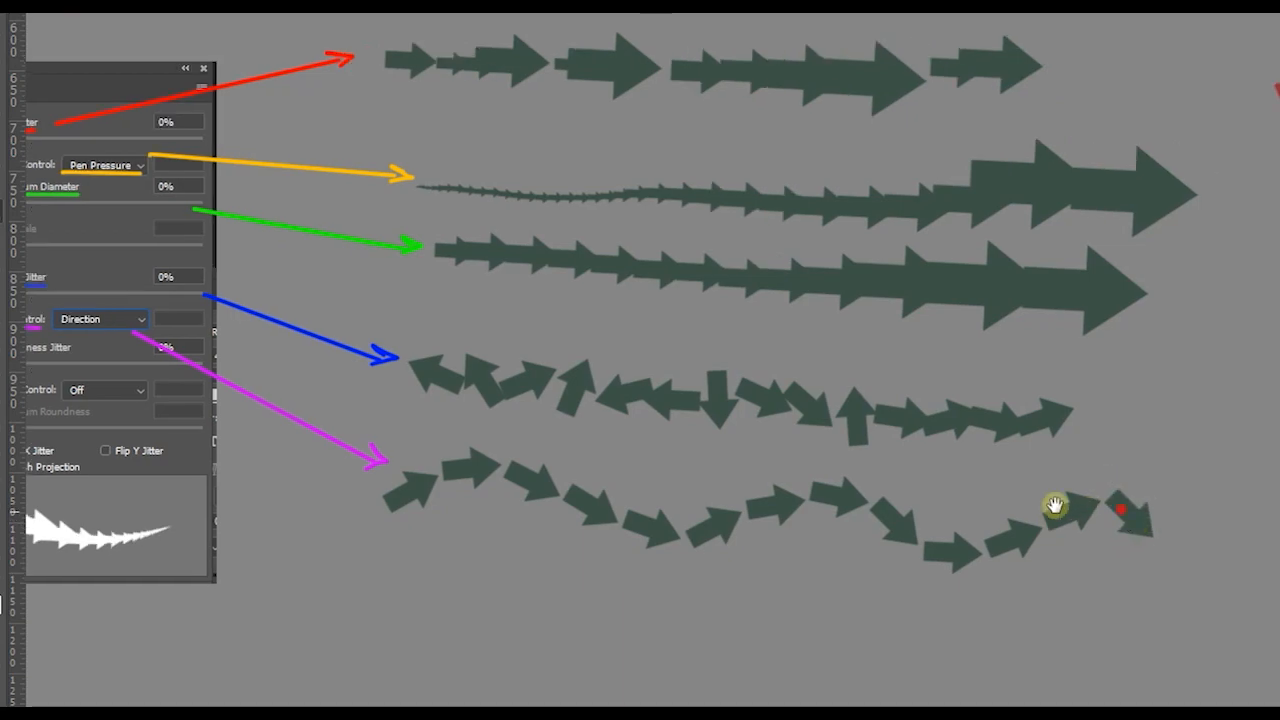
- Set the angle jitter control to Direction, paint test strokes across the empty canvas, and undo them
left_click(1096, 262)
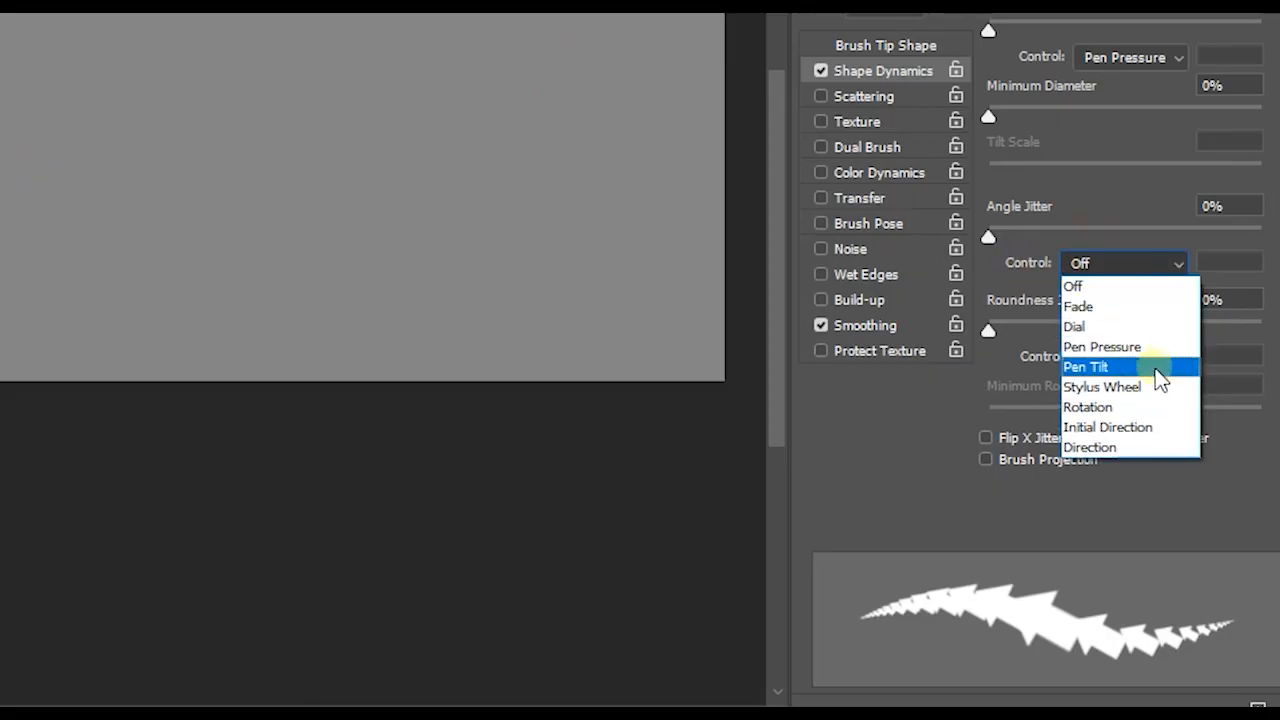
left_click(1107, 447)
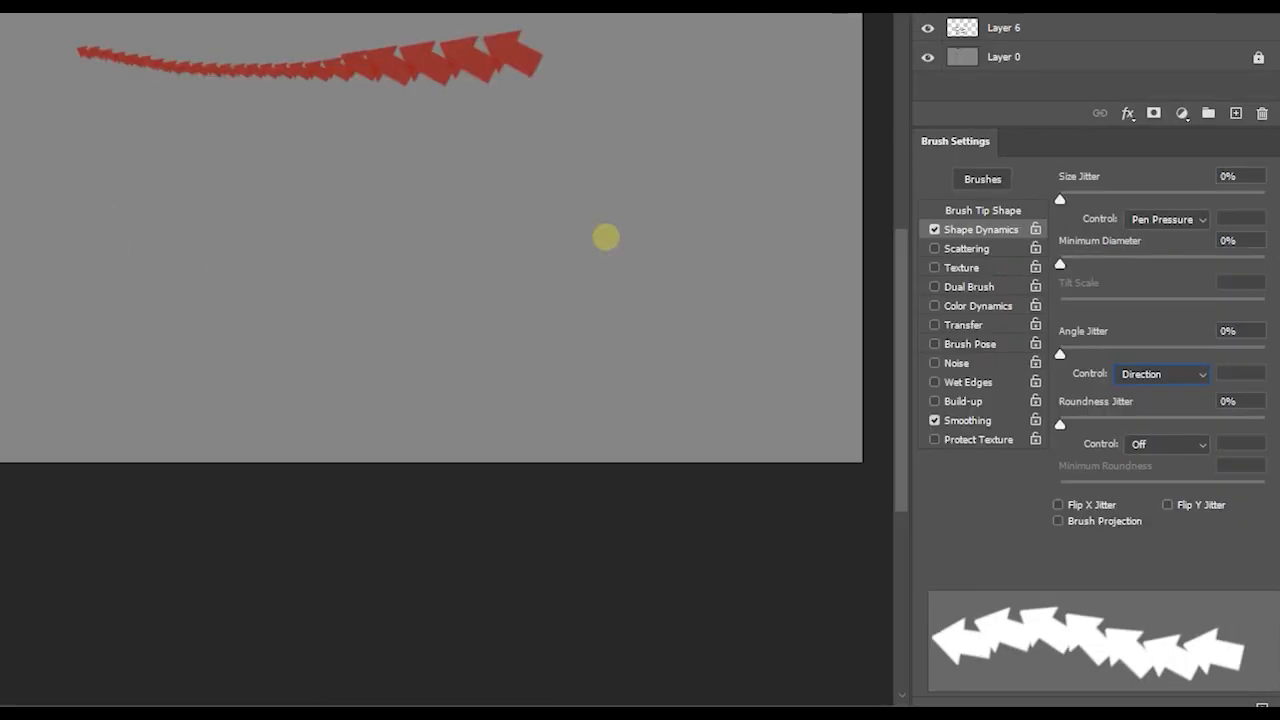
mouse_move(382, 80)
left_mouse_down()
mouse_move(275, 39)
mouse_move(164, 62)
mouse_move(103, 127)
left_mouse_up()
mouse_move(397, 272)
left_mouse_down()
mouse_move(316, 284)
mouse_move(247, 193)
mouse_move(205, 178)
mouse_move(163, 195)
mouse_move(104, 257)
mouse_move(38, 305)
left_mouse_up()
key("ctrl+z")
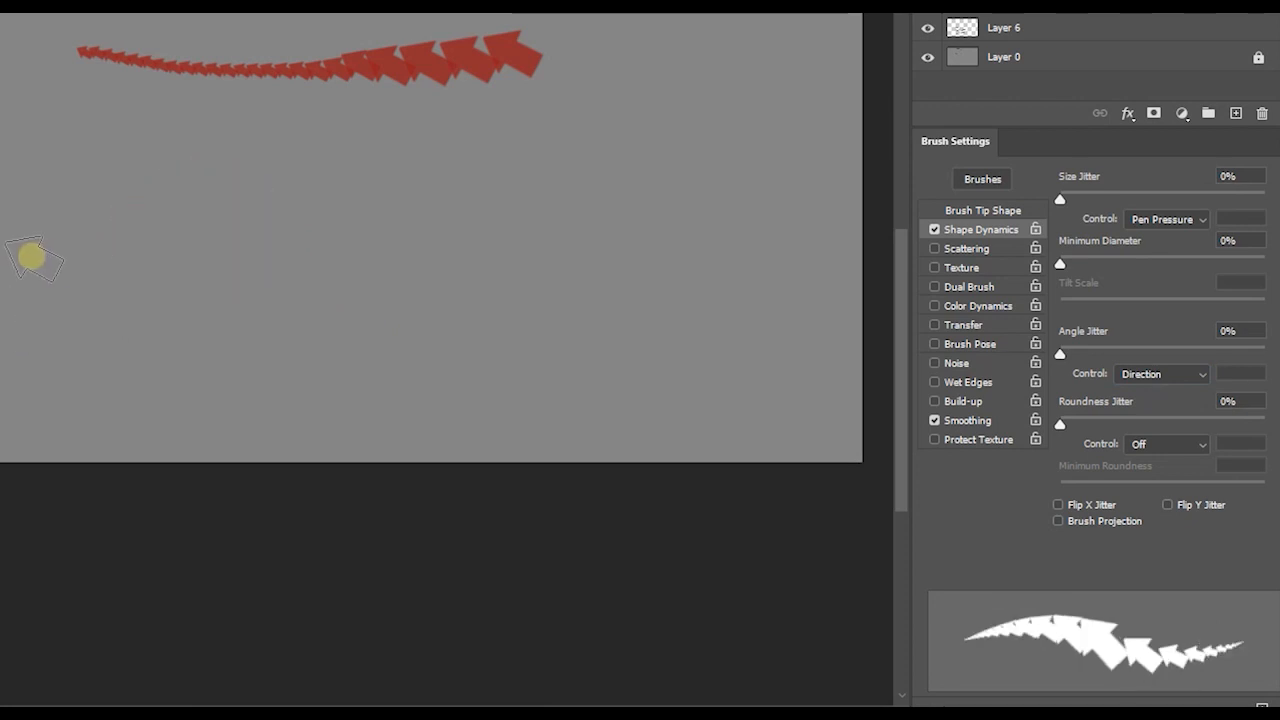
- Set the arrow brush tip's angle to -92° and its spacing to 141%
left_click(983, 210)
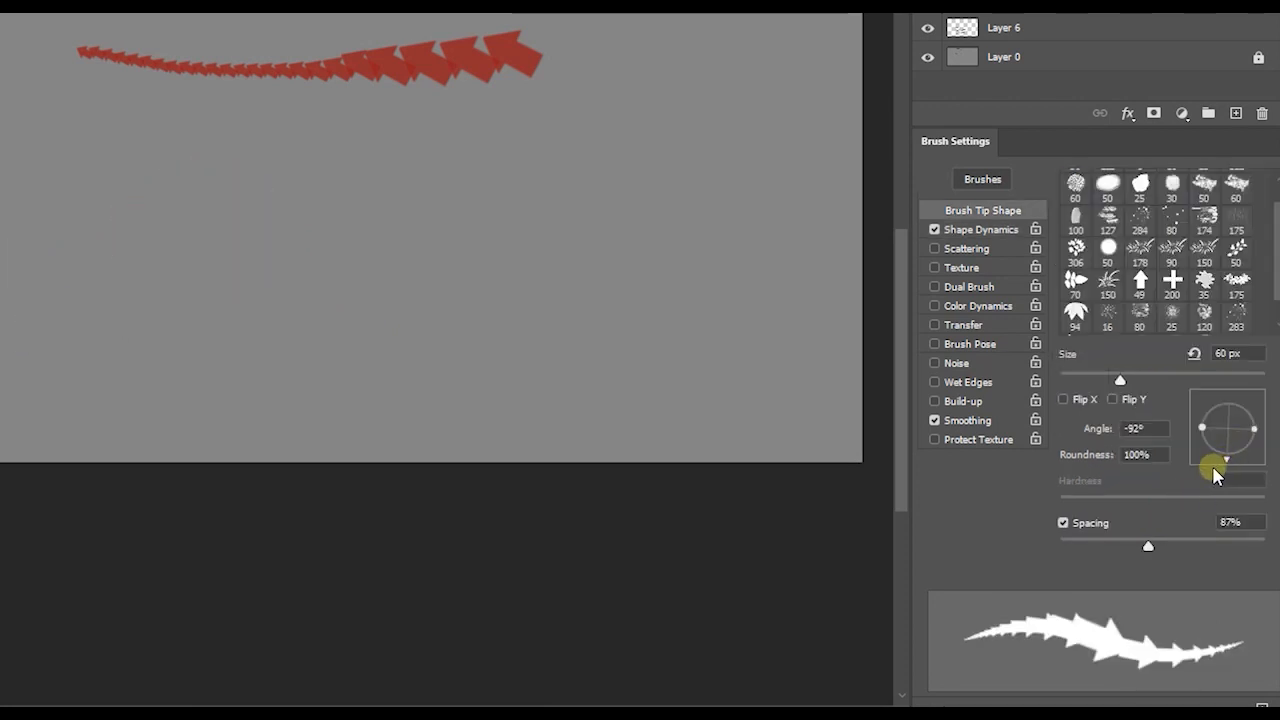
left_click(993, 231)
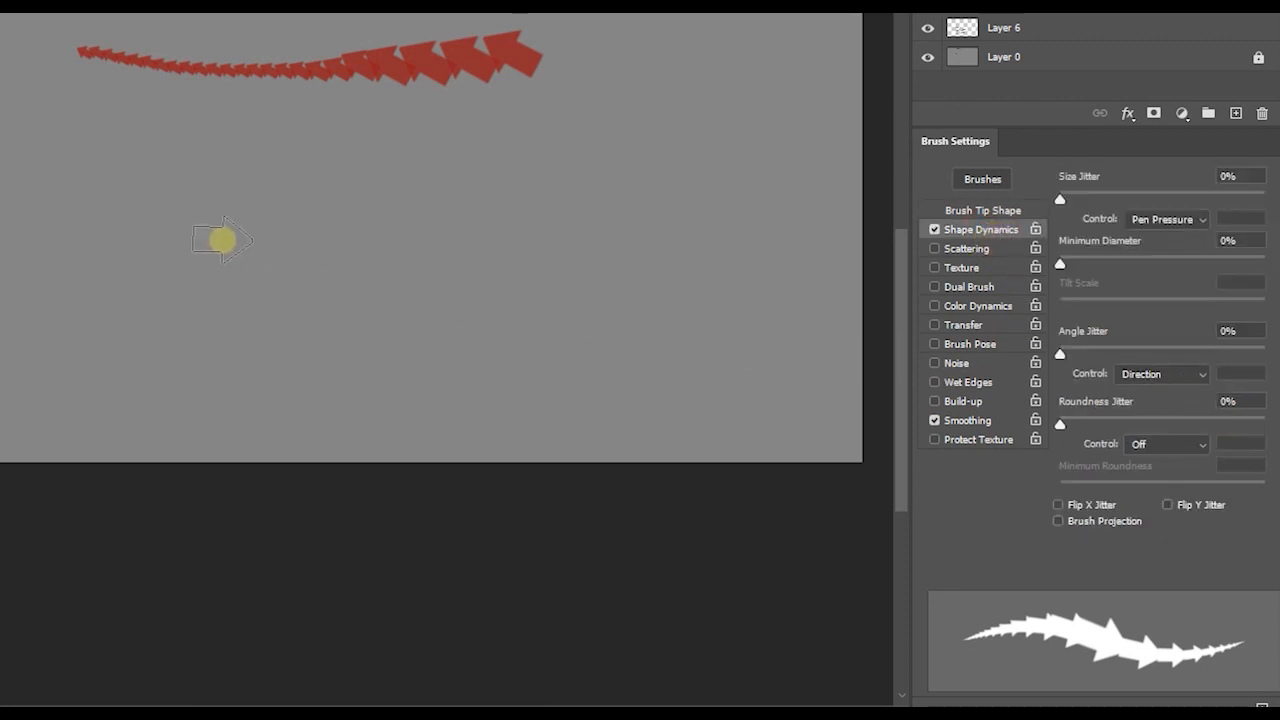
left_click(983, 211)
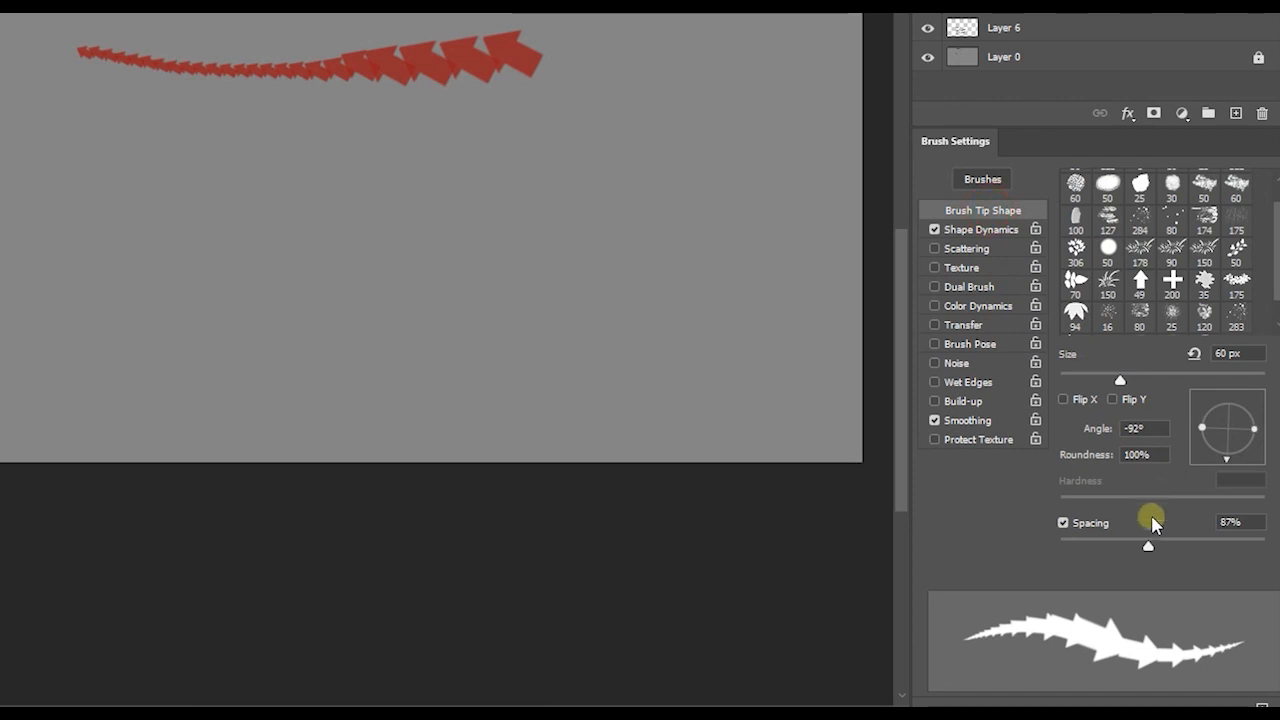
left_click_drag(1149, 550, 1185, 548)
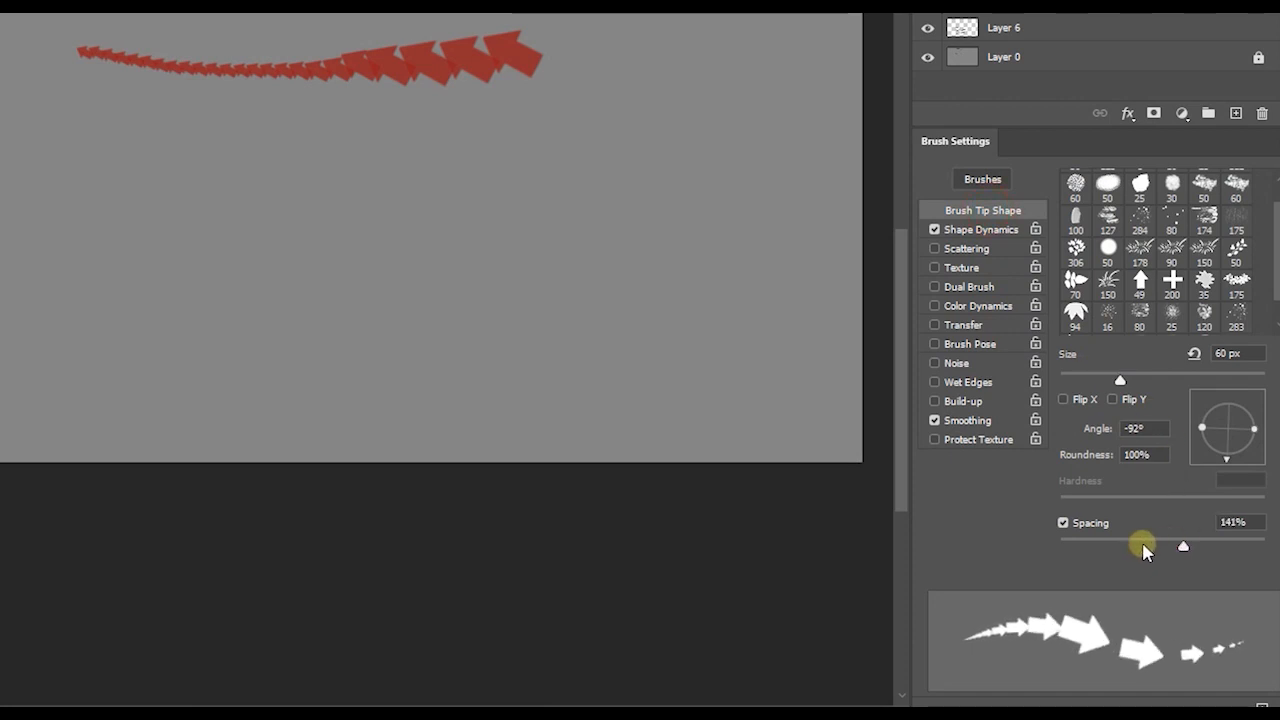
- Paint a wavy stroke of arrows below the tapered row, with the pen pressure rising along it
left_click(960, 232)
mouse_move(54, 284)
left_mouse_down()
mouse_move(136, 210)
mouse_move(182, 229)
mouse_move(231, 339)
mouse_move(263, 310)
mouse_move(258, 208)
mouse_move(300, 164)
mouse_move(347, 205)
mouse_move(344, 283)
mouse_move(382, 345)
mouse_move(424, 248)
mouse_move(485, 186)
mouse_move(522, 301)
mouse_move(625, 204)
mouse_move(634, 272)
mouse_move(695, 291)
mouse_move(726, 240)
left_mouse_up()
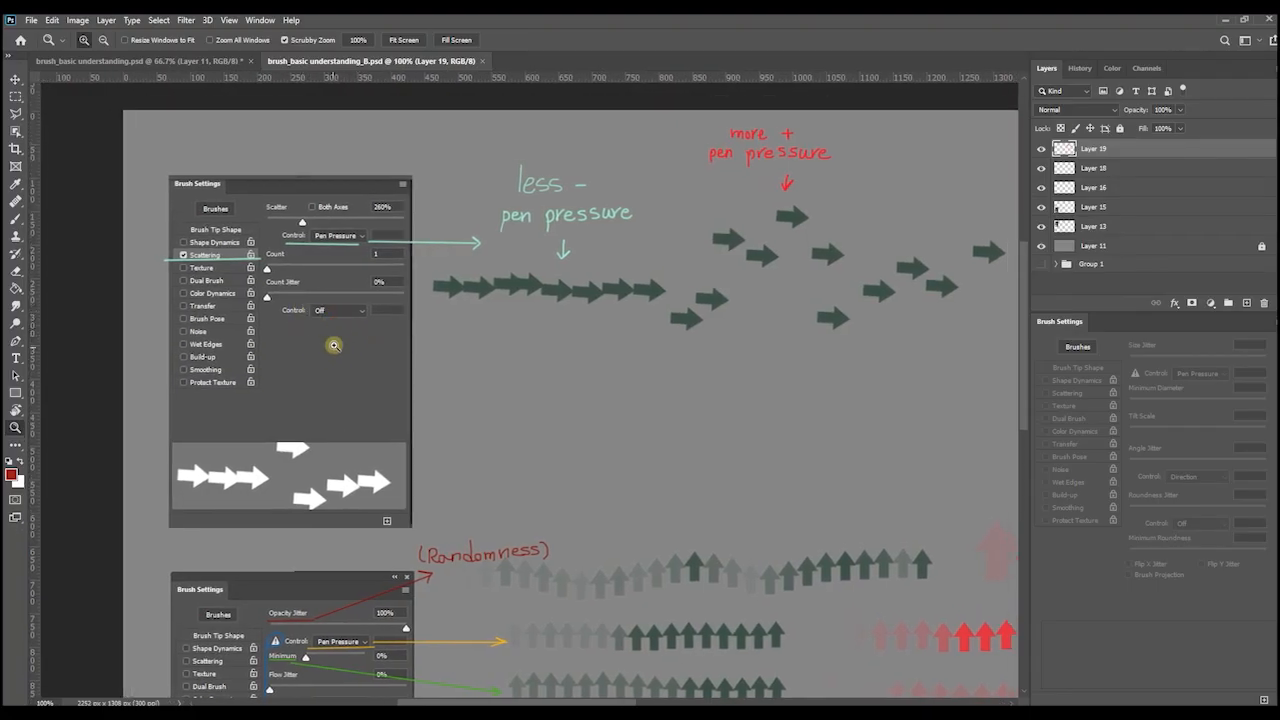
left_click_drag(340, 326, 334, 340)
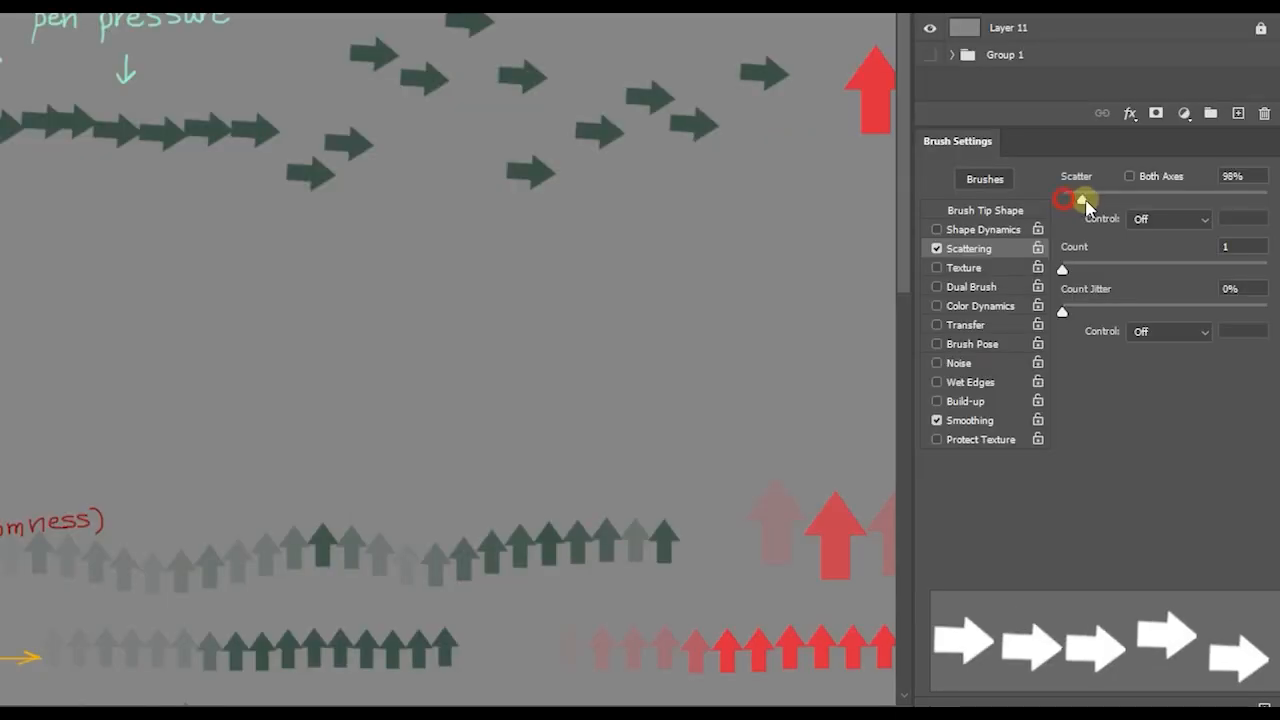
- Set the brush scatter to 172%, paint a test stroke below the green arrows, and undo it
mouse_move(1080, 196)
left_mouse_down()
mouse_move(1110, 185)
mouse_move(1085, 198)
mouse_move(1098, 214)
left_mouse_up()
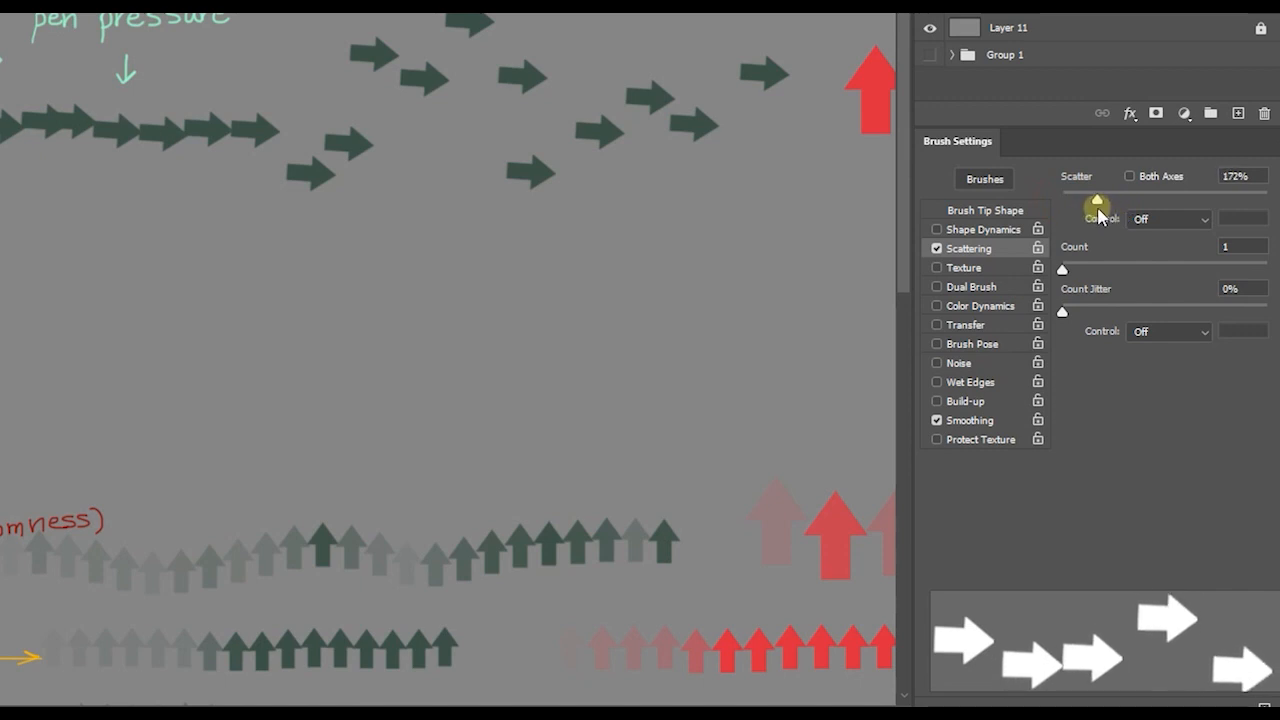
mouse_move(147, 314)
left_mouse_down()
mouse_move(281, 303)
mouse_move(487, 337)
left_mouse_up()
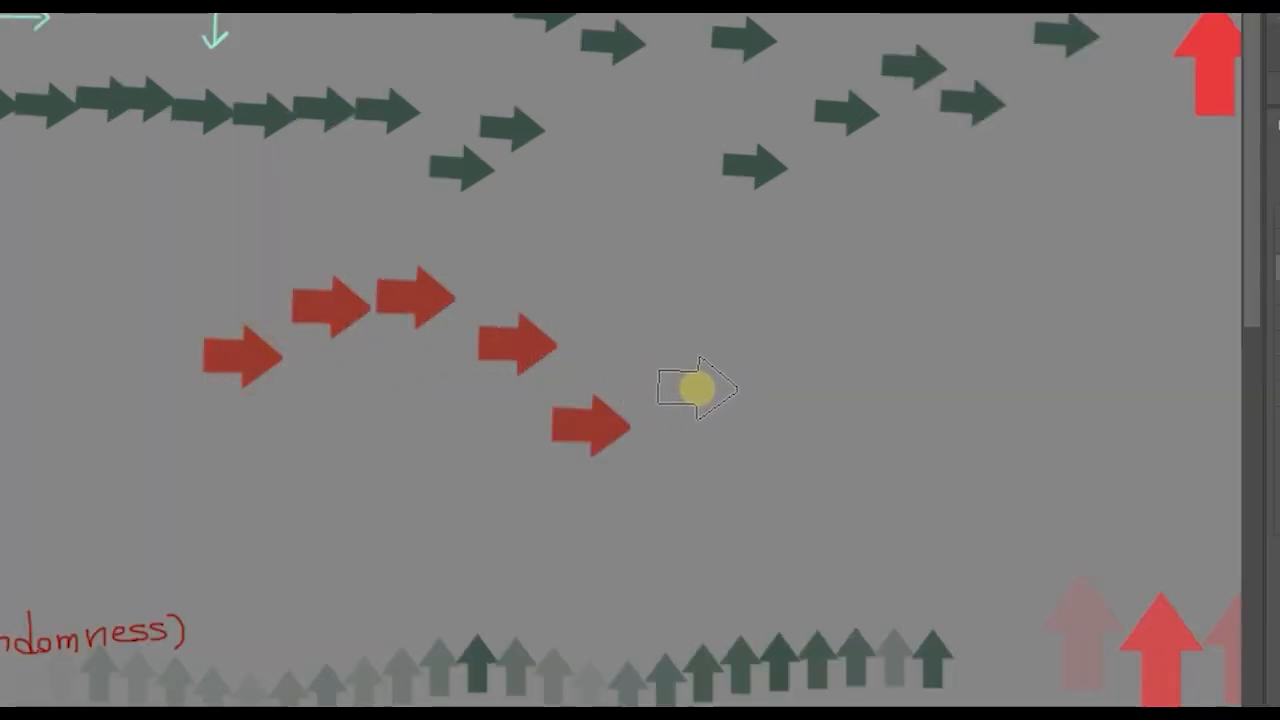
mouse_move(697, 388)
left_mouse_down()
mouse_move(894, 326)
mouse_move(926, 266)
left_mouse_up()
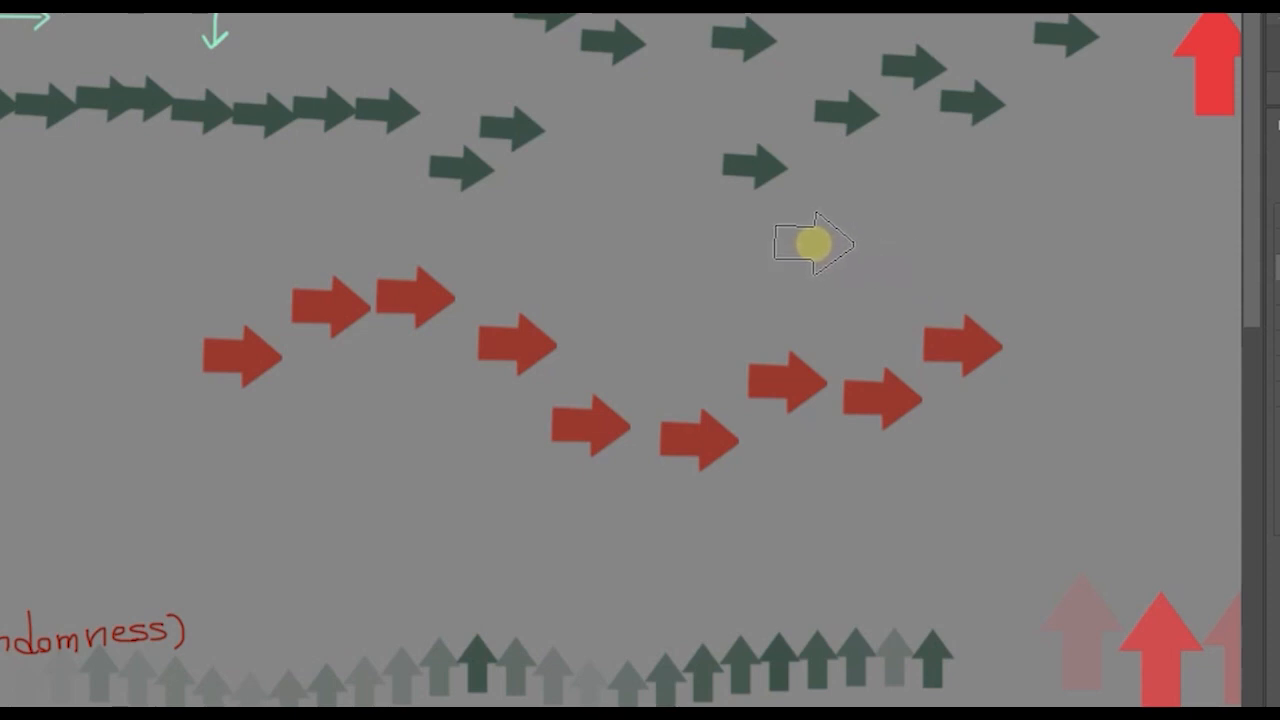
key("ctrl+z")
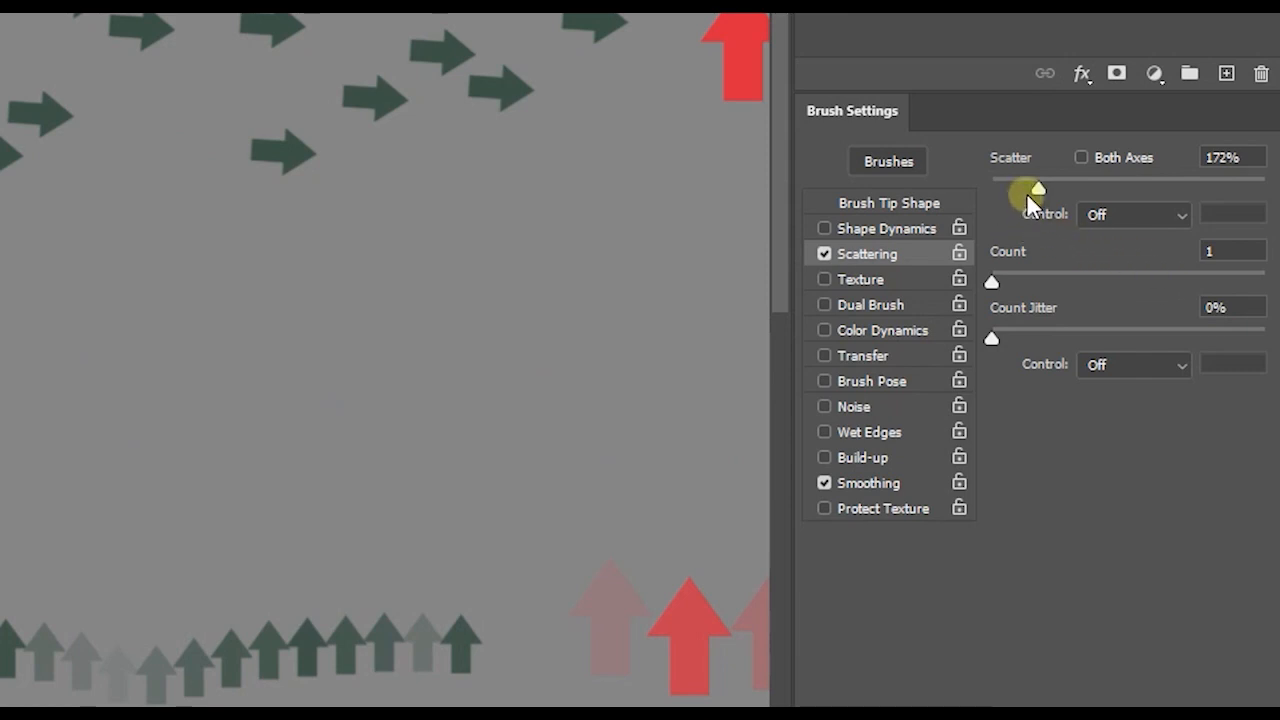
- Set the scatter control to Pen Pressure and compare the light and heavy pressure examples on the canvas
left_click(1099, 212)
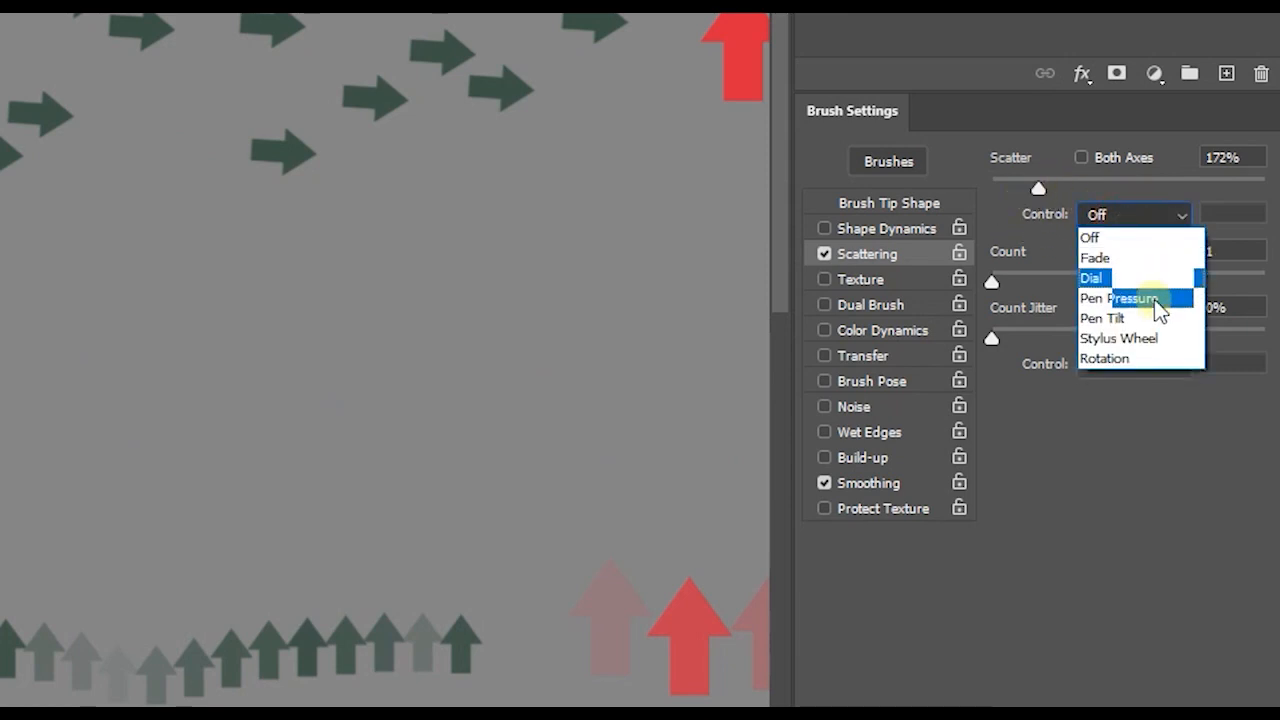
left_click(1119, 298)
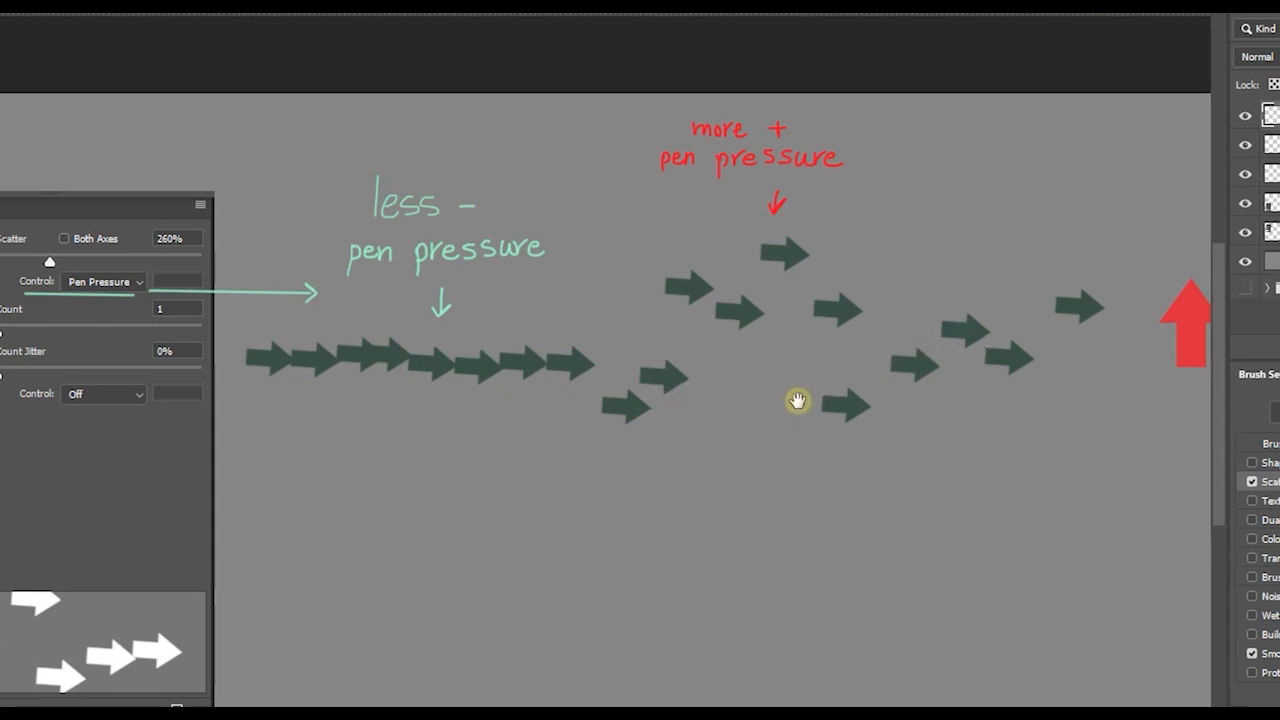
left_click_drag(797, 400, 720, 419)
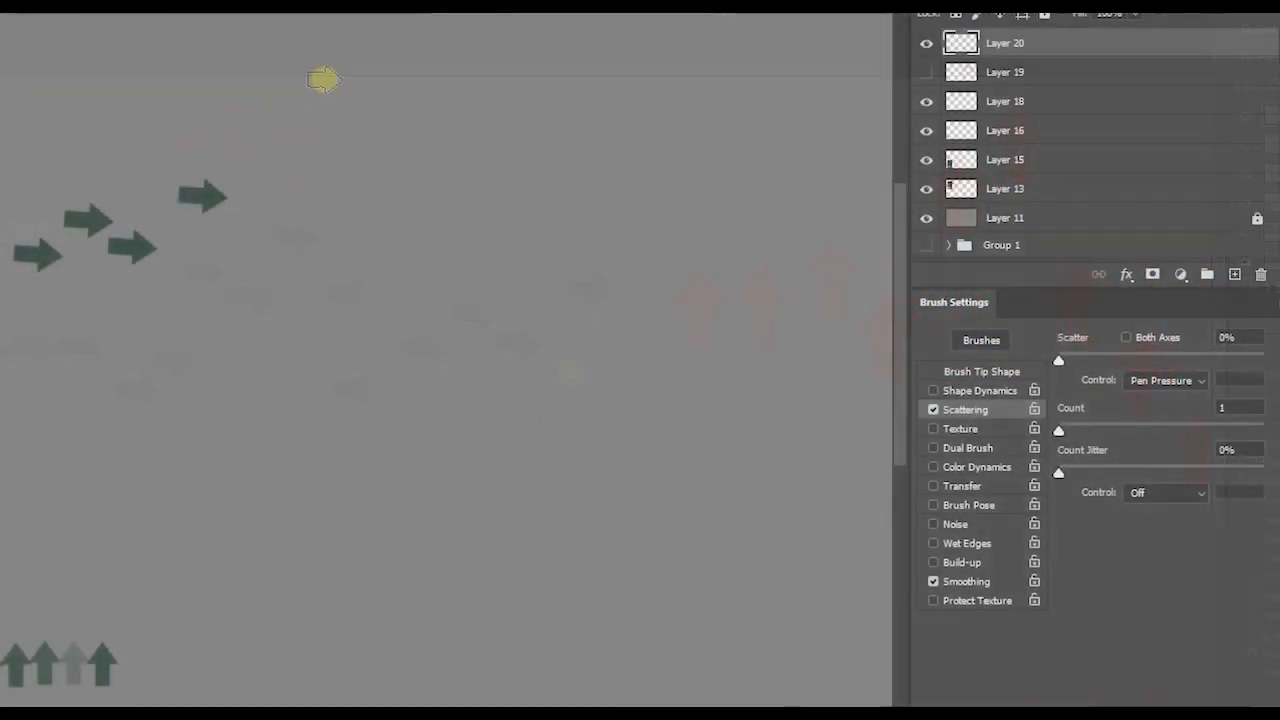
- Paint one row of arrows with scatter at 0% and a second row below it with scatter at 284%
mouse_move(323, 80)
left_mouse_down()
mouse_move(566, 86)
mouse_move(555, 102)
left_mouse_up()
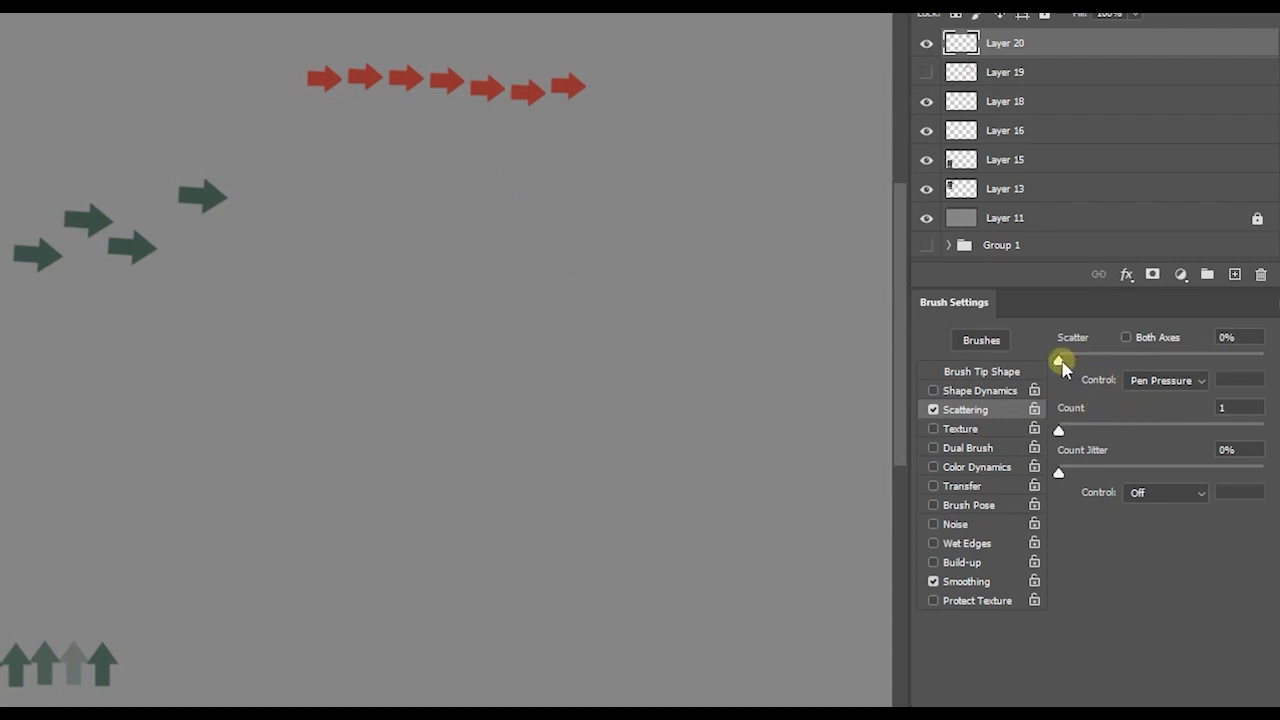
left_click_drag(1059, 362, 1117, 362)
left_click_drag(337, 182, 367, 185)
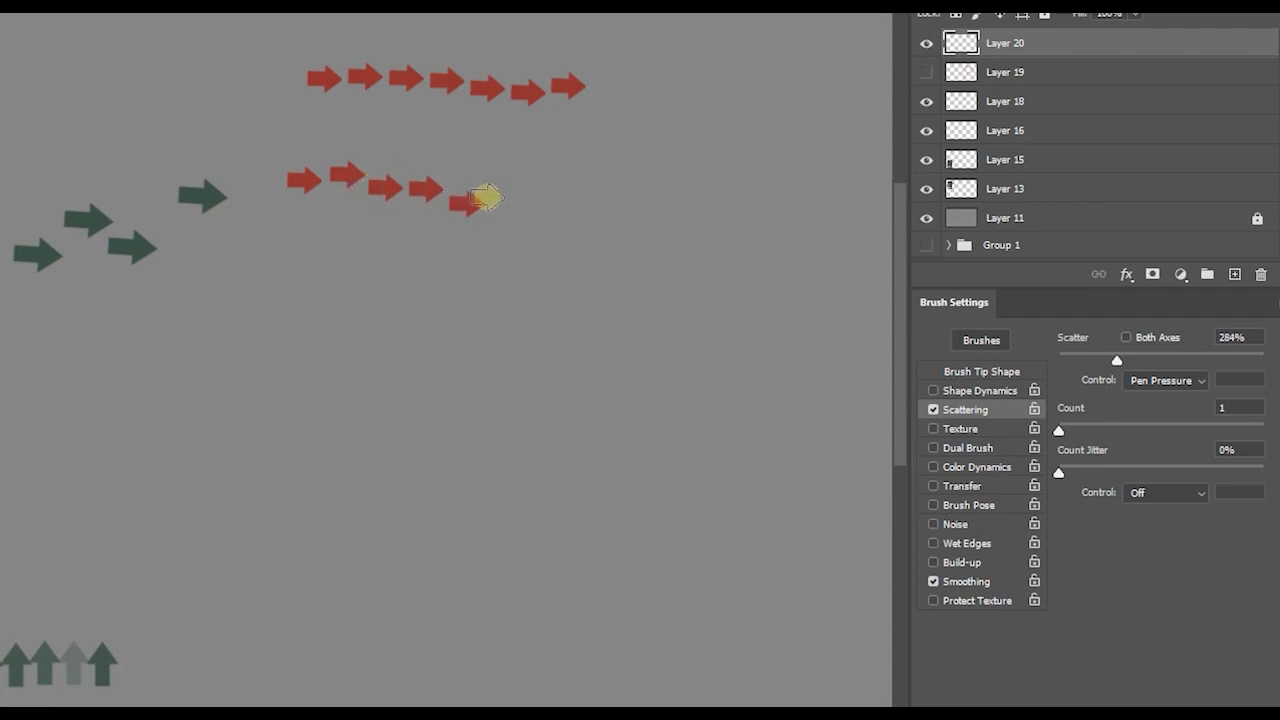
mouse_move(508, 198)
left_mouse_down()
mouse_move(702, 229)
mouse_move(835, 232)
left_mouse_up()
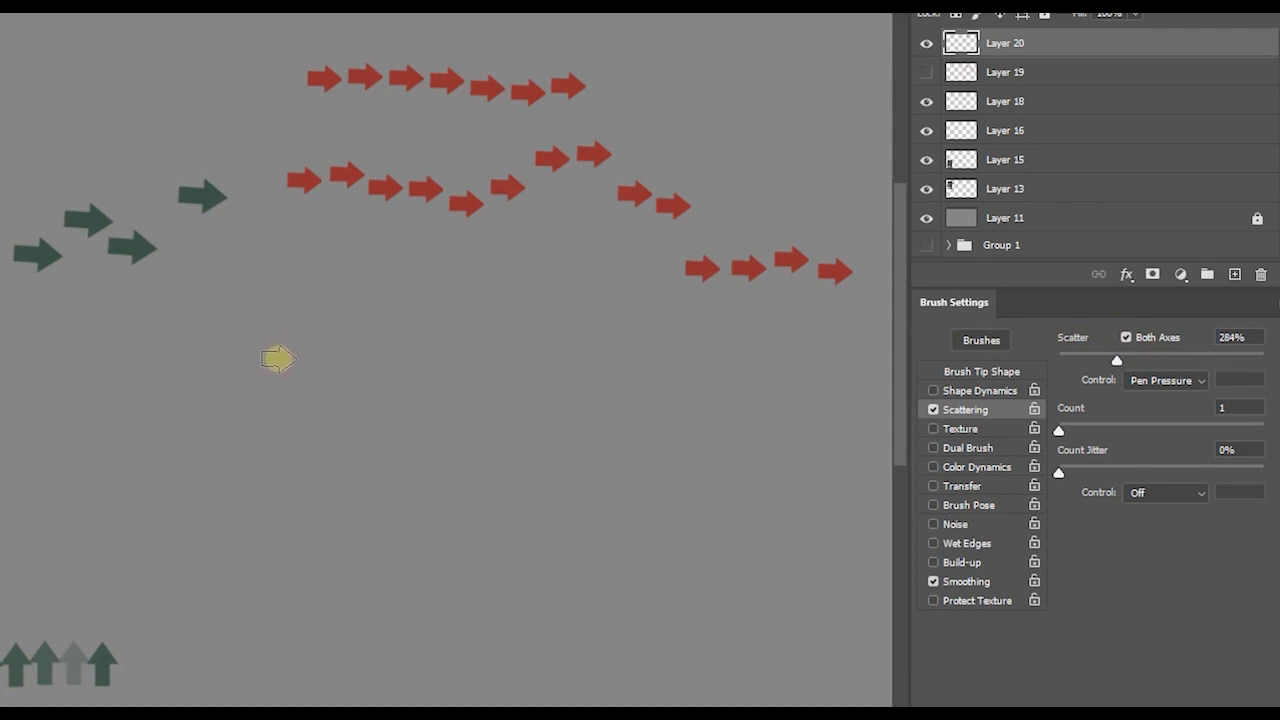
- Paint a third row of arrows with scattering on both axes, and set the scatter count to 3
left_click_drag(274, 370, 330, 371)
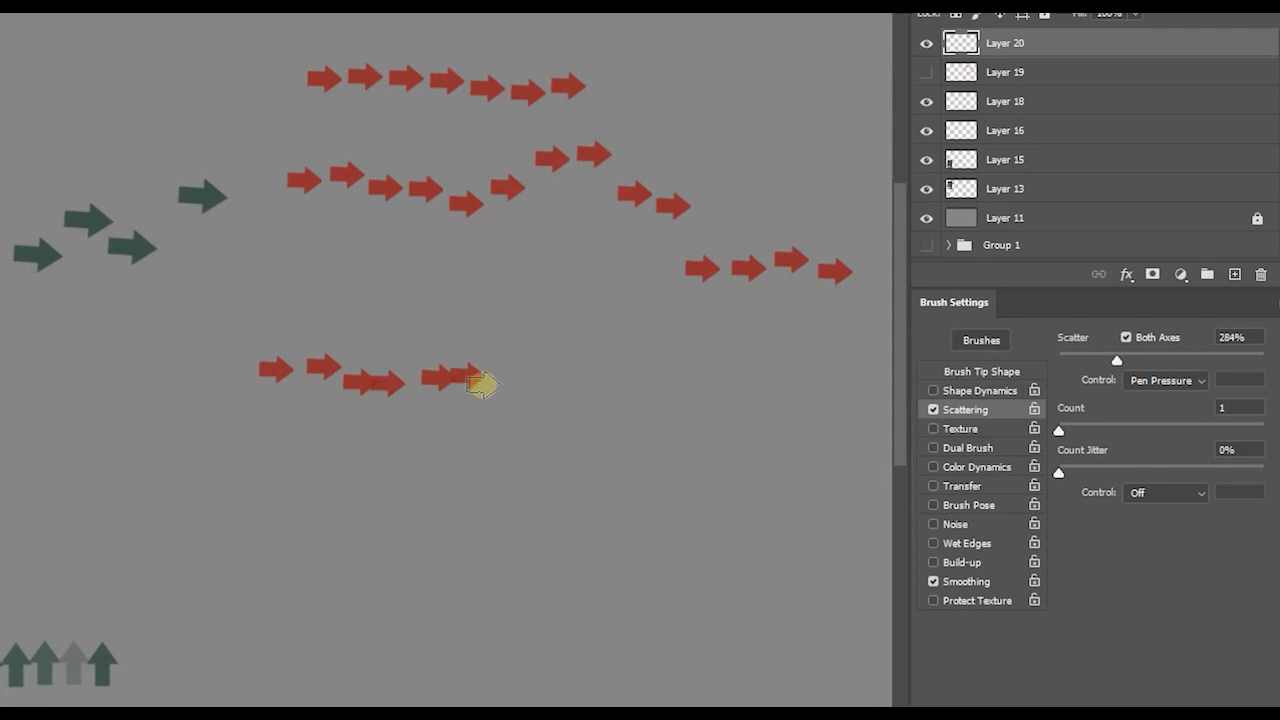
left_click_drag(524, 388, 828, 376)
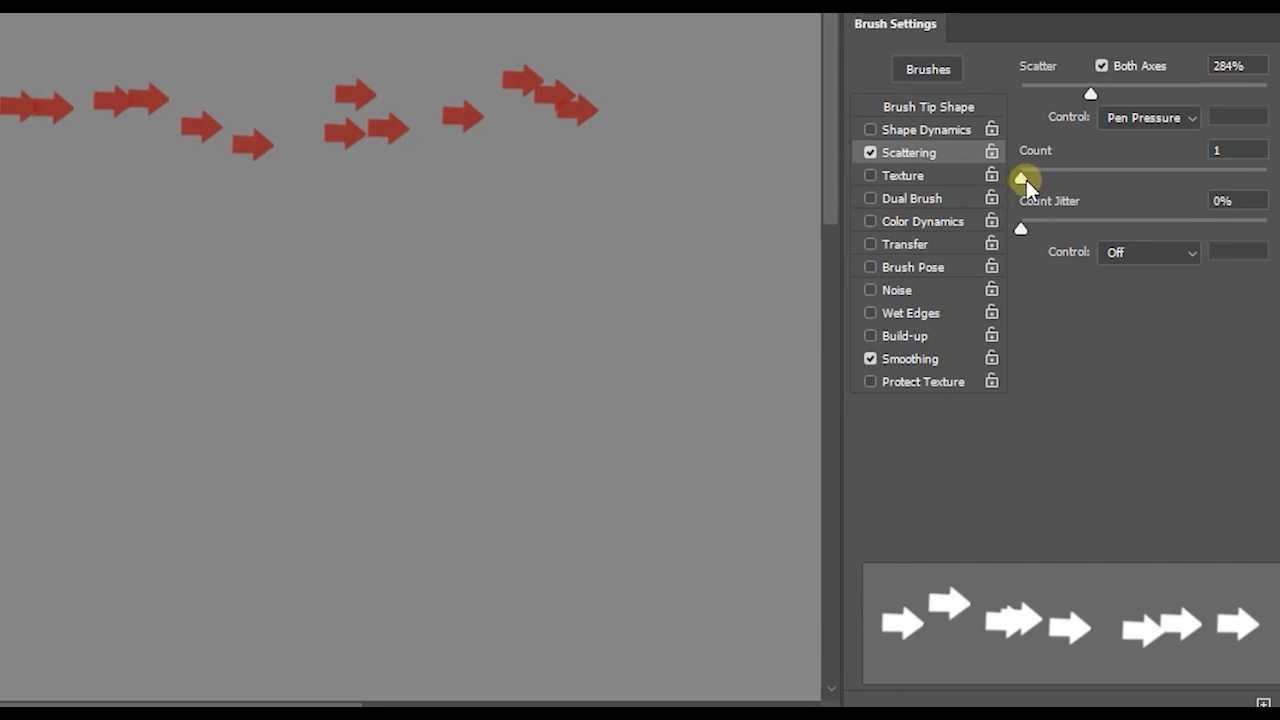
left_click_drag(1024, 180, 1050, 178)
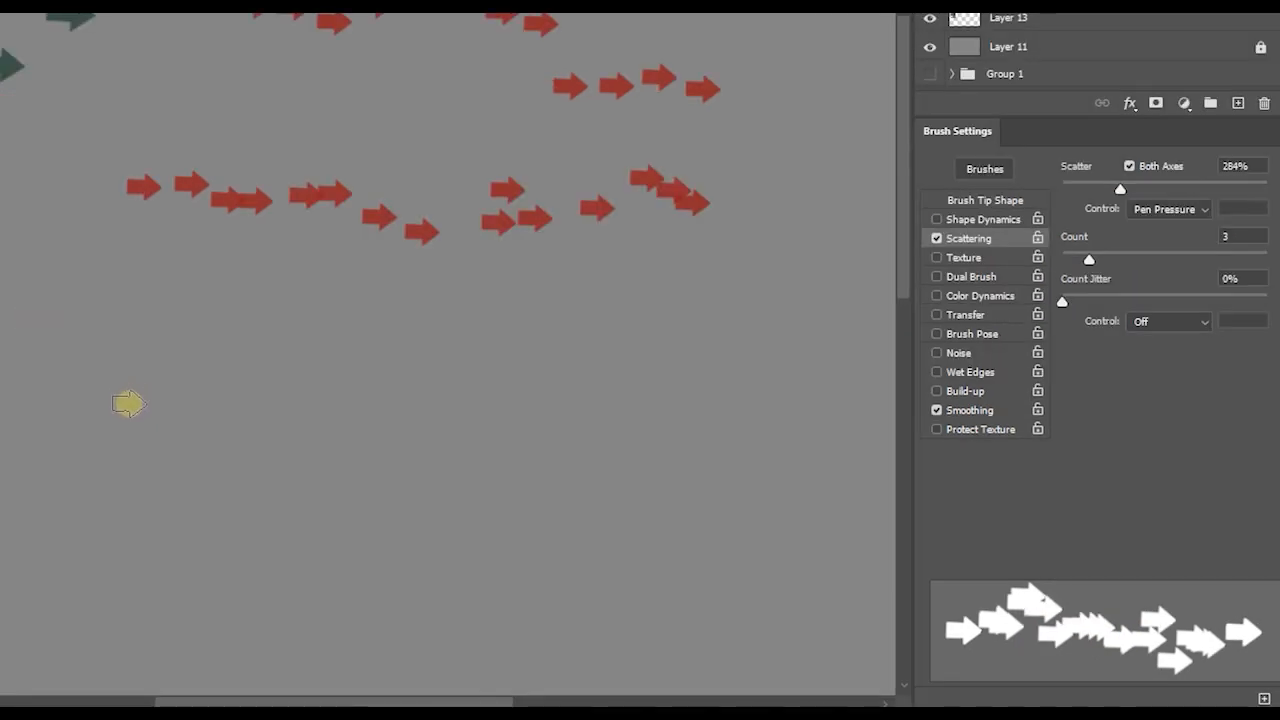
- Paint an arrow row with a scatter count of 3, set scatter to 500%, and paint overlapping arrow strokes below that row
mouse_move(128, 403)
left_mouse_down()
mouse_move(213, 392)
mouse_move(398, 415)
mouse_move(638, 398)
mouse_move(670, 400)
mouse_move(668, 442)
left_mouse_up()
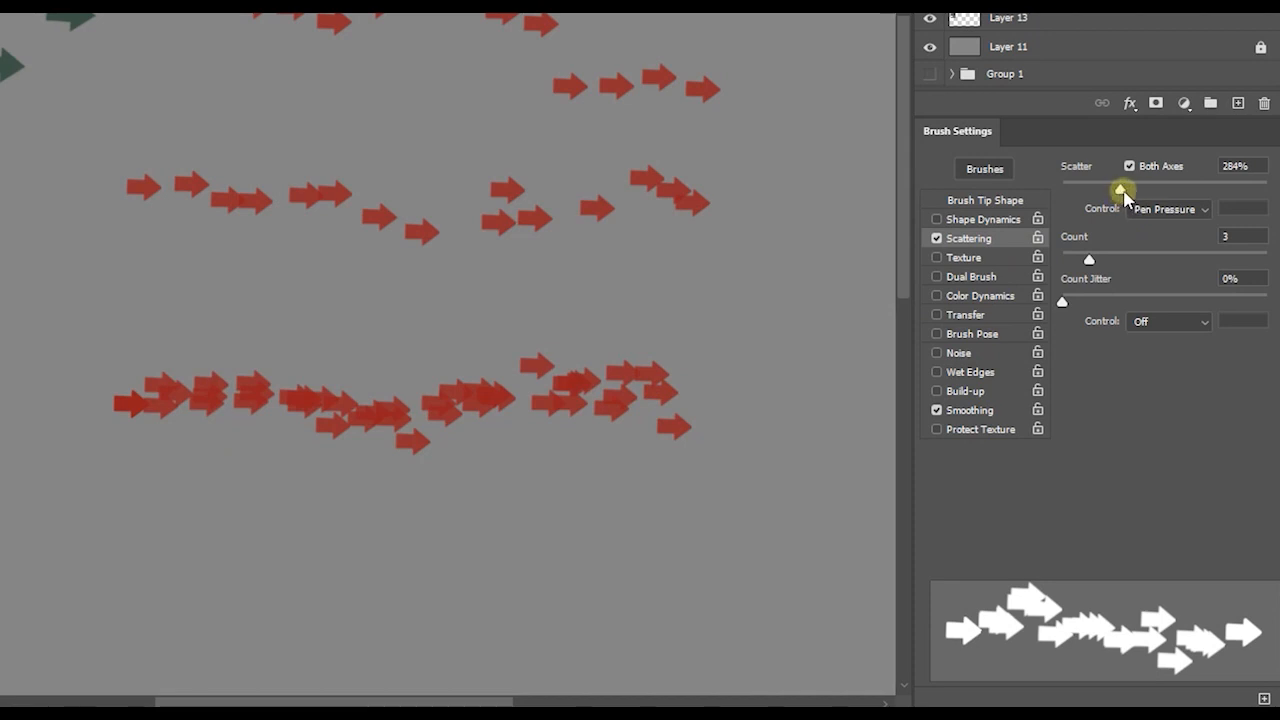
left_click_drag(1120, 190, 1165, 190)
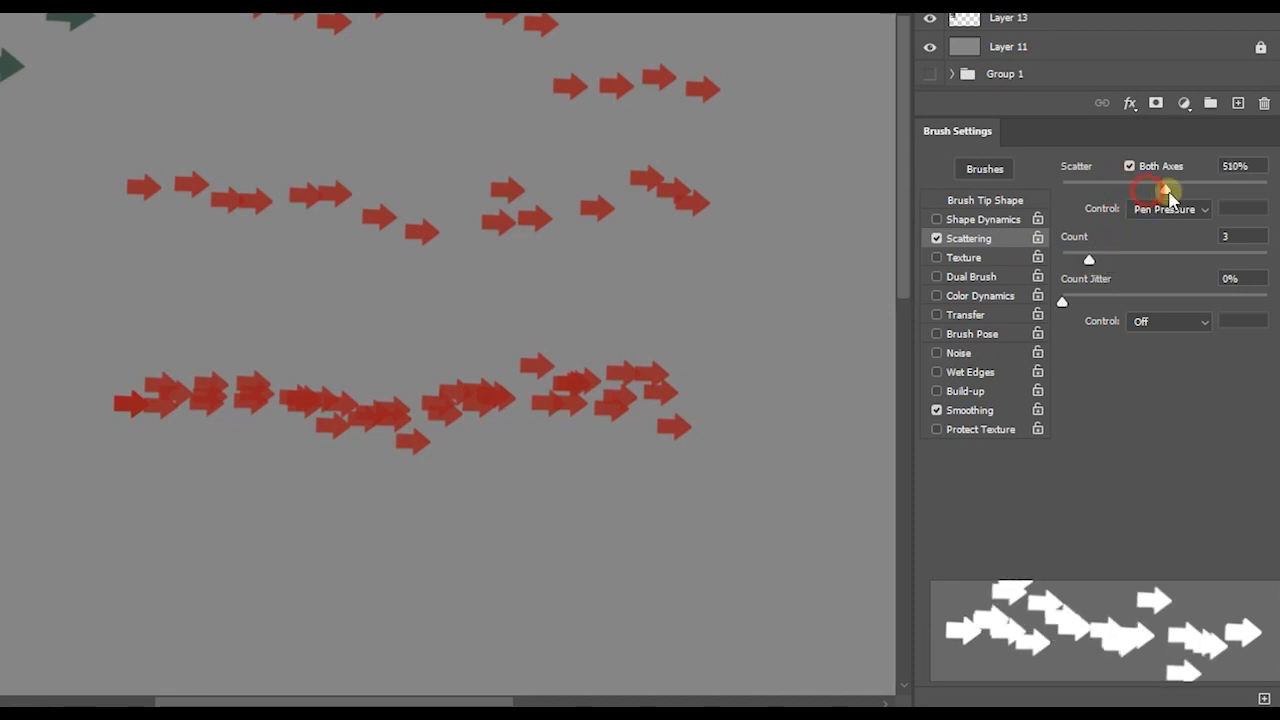
mouse_move(167, 567)
left_mouse_down()
mouse_move(408, 564)
mouse_move(749, 582)
left_mouse_up()
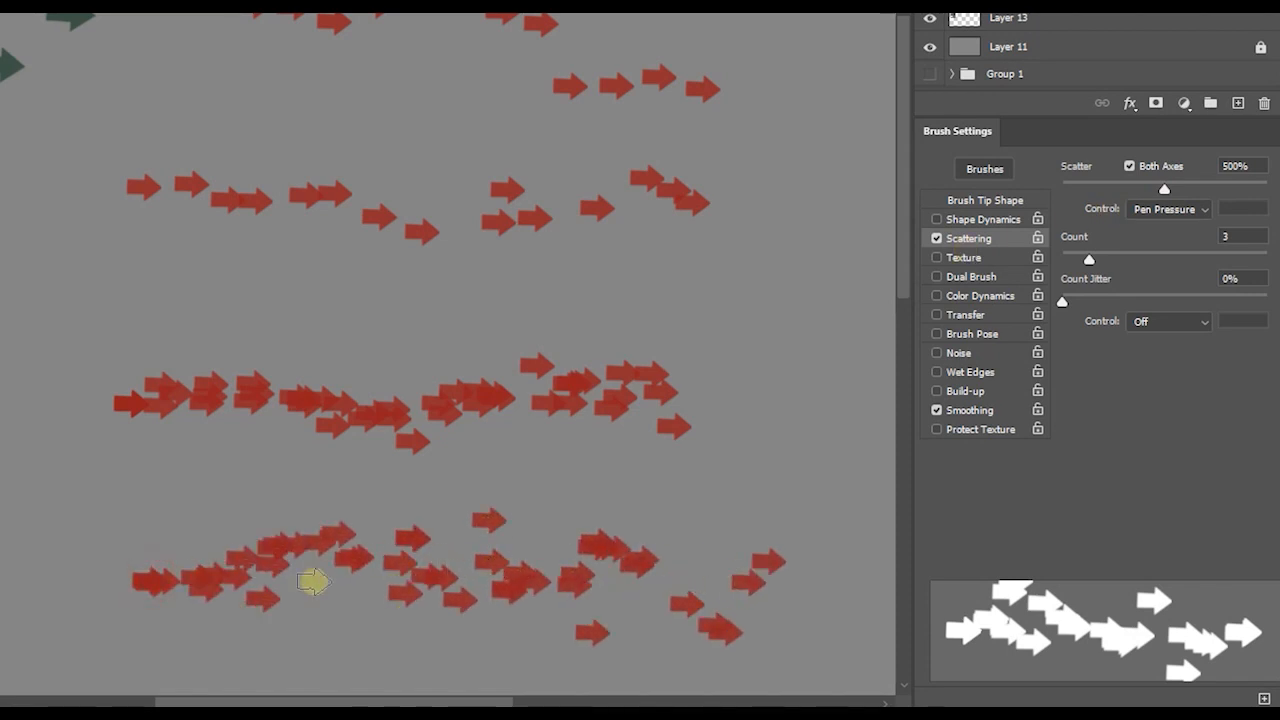
mouse_move(94, 531)
left_mouse_down()
mouse_move(167, 517)
mouse_move(289, 558)
mouse_move(530, 587)
left_mouse_up()
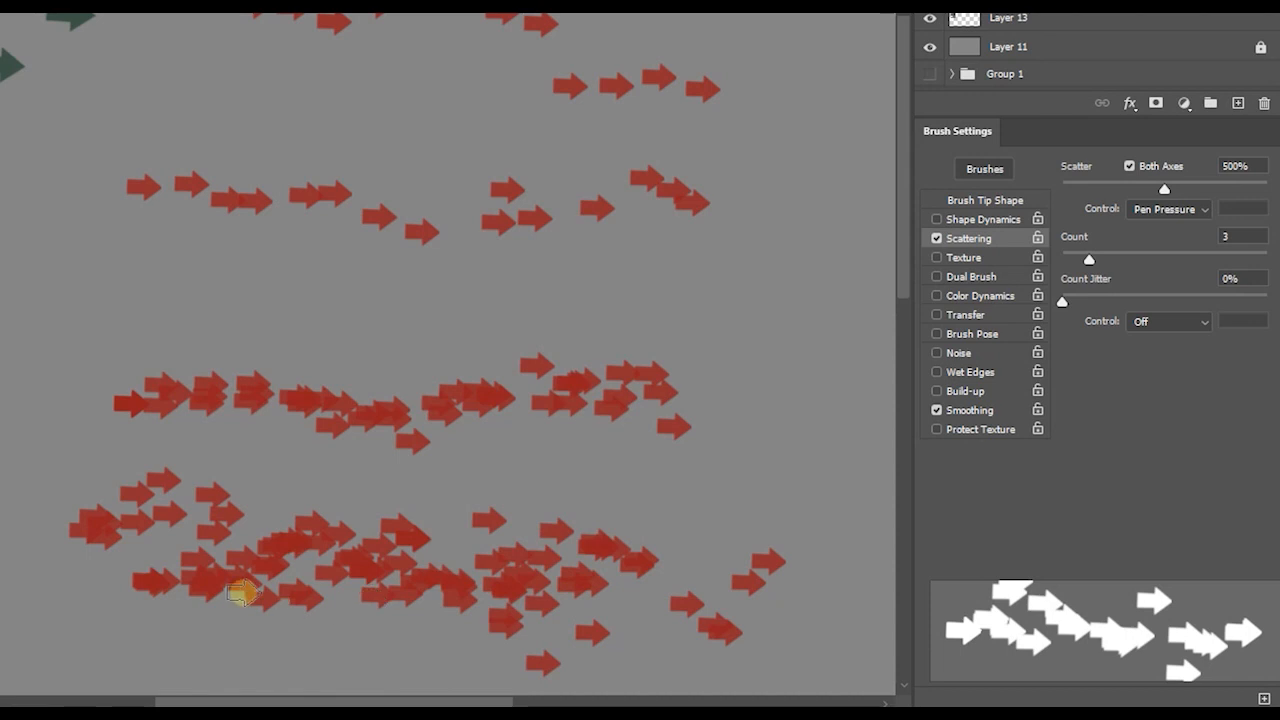
mouse_move(91, 640)
left_mouse_down()
mouse_move(342, 597)
mouse_move(612, 574)
left_mouse_up()
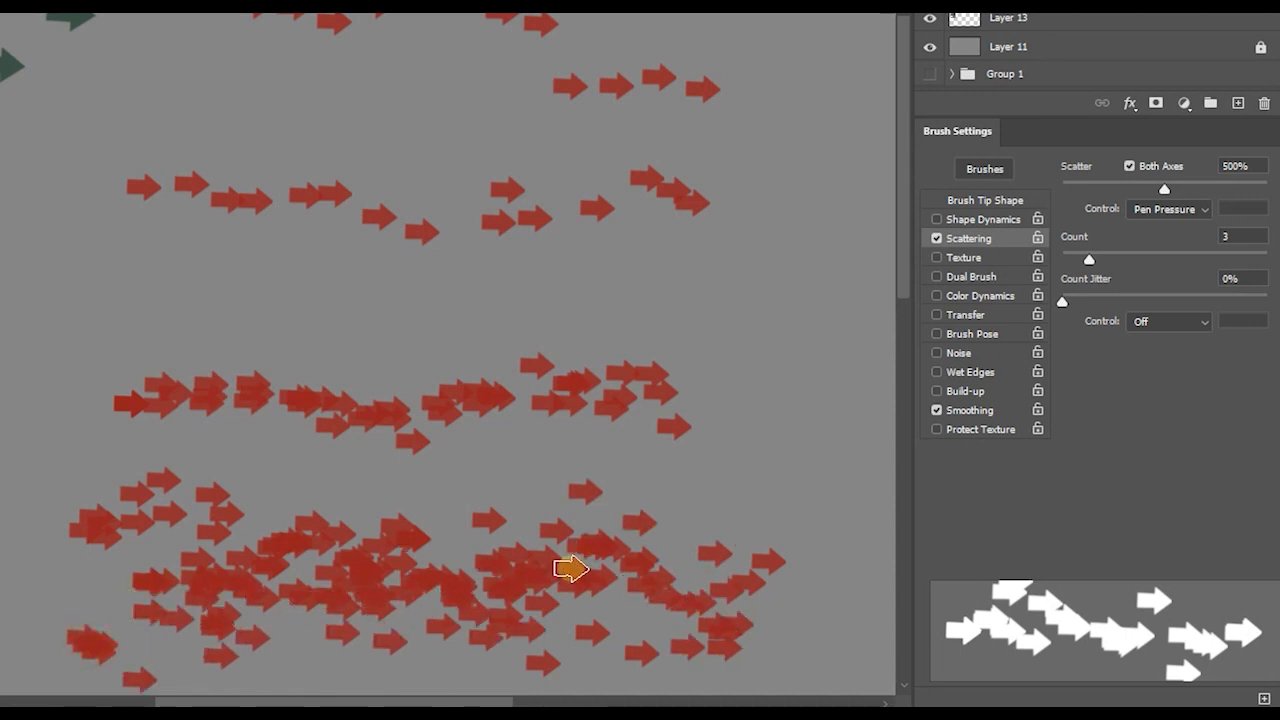
left_click_drag(71, 574, 256, 563)
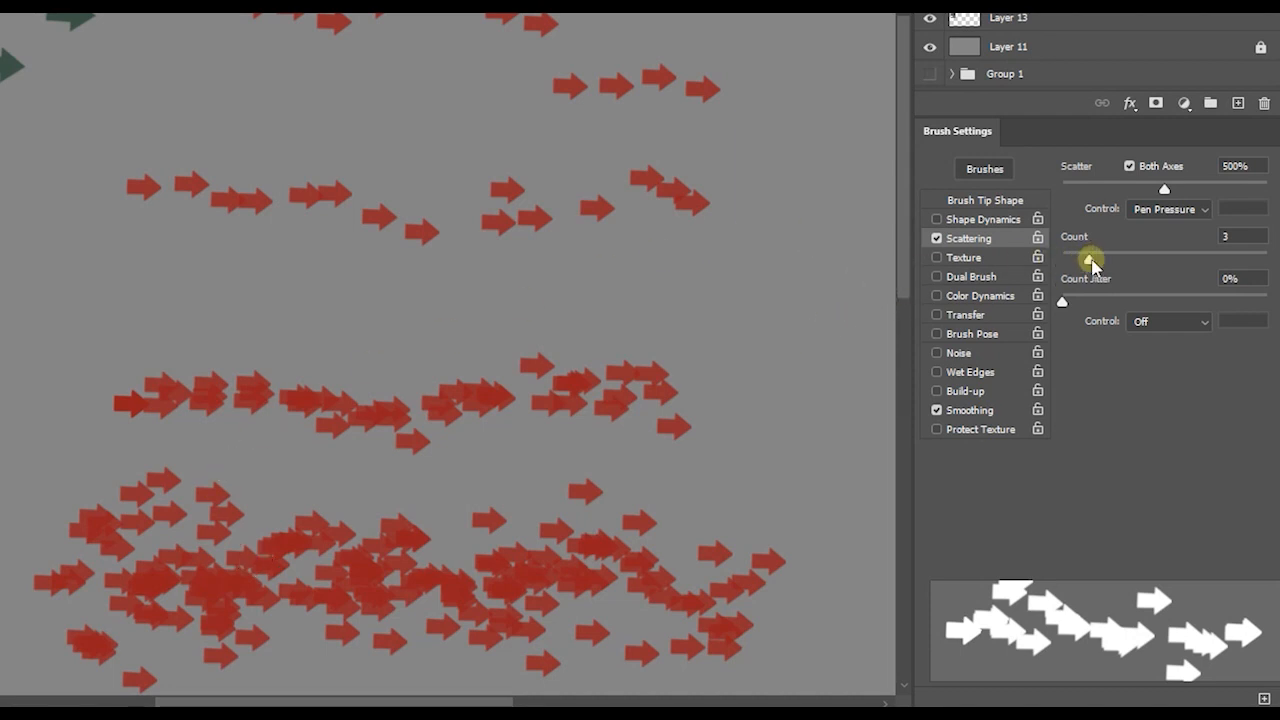
left_click(1091, 260)
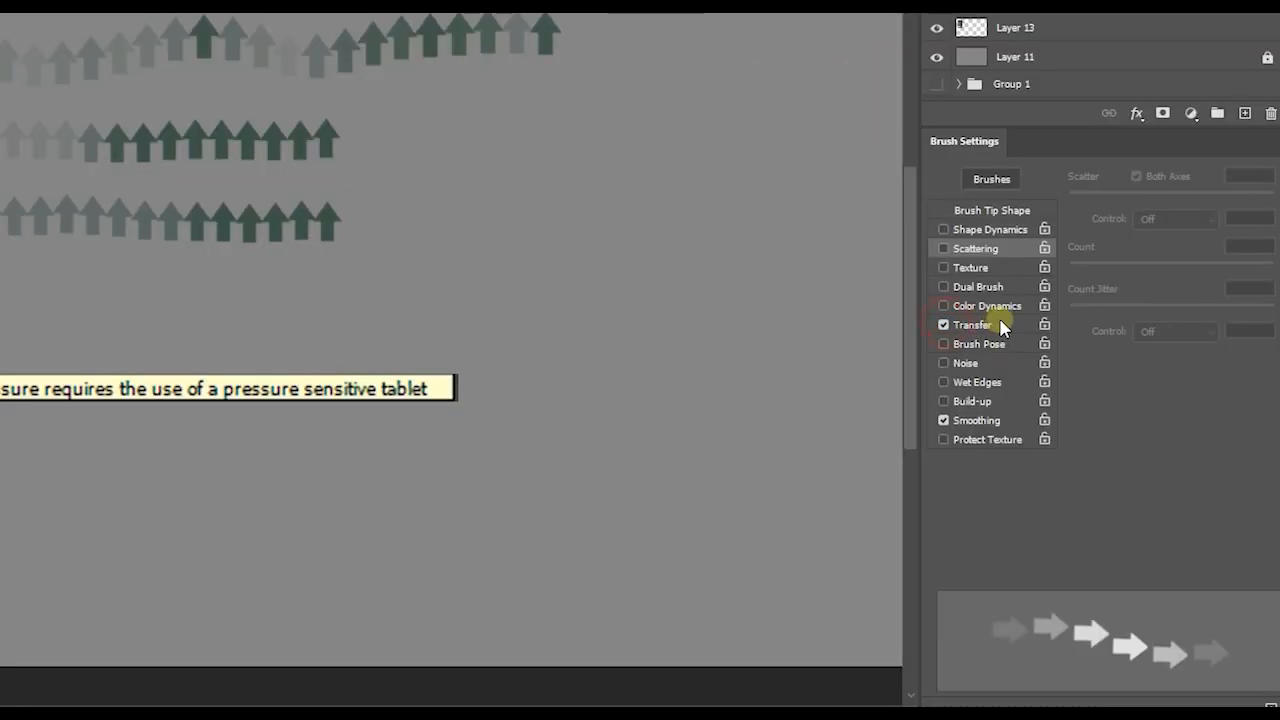
- Open the brush's Transfer settings and set the opacity jitter control to Pen Pressure
left_click(1012, 325)
left_click(1170, 219)
left_click(1174, 283)
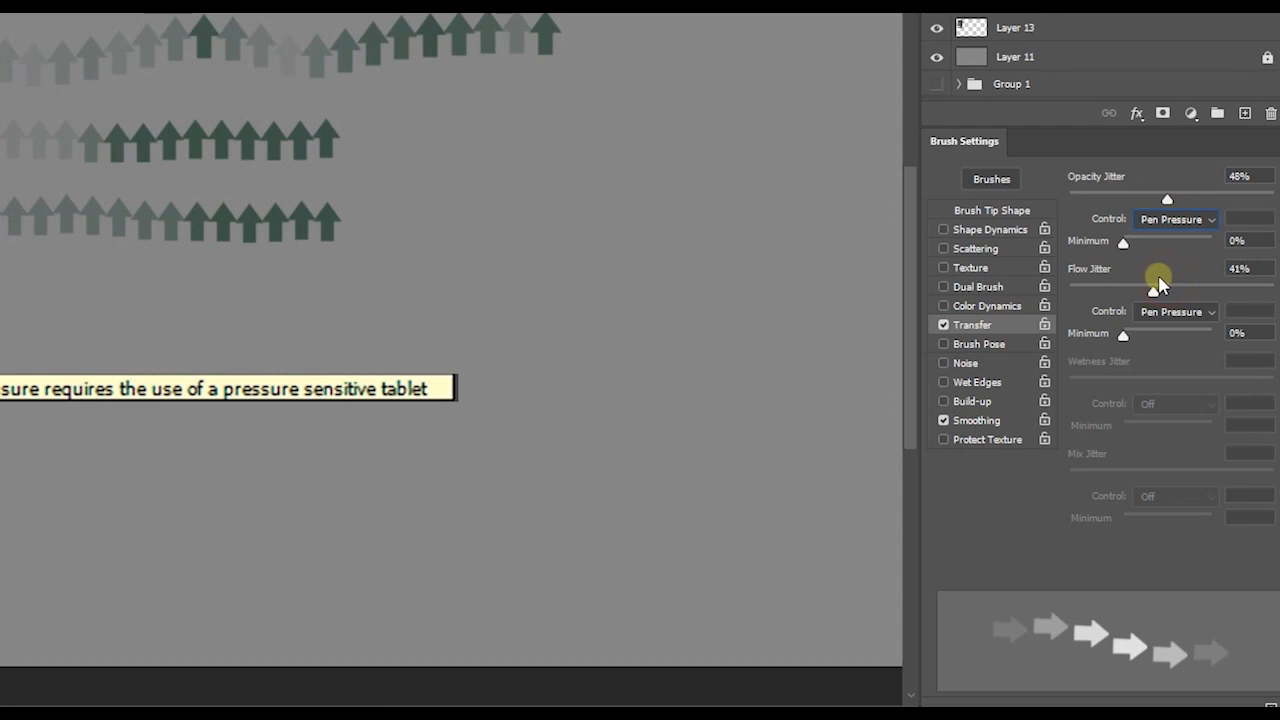
- Paint a row of arrows beside the green examples with opacity jitter at 0% and another above it with opacity jitter at 81%
left_click_drag(1168, 200, 929, 250)
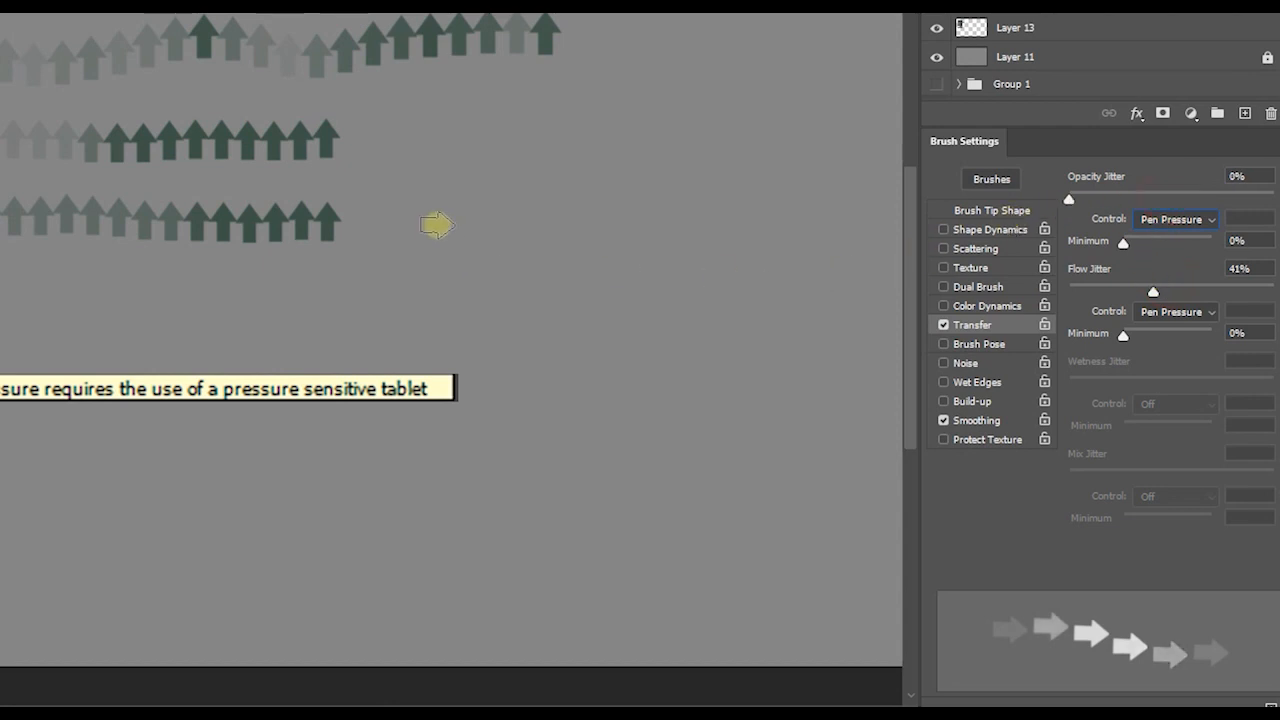
left_click_drag(398, 147, 777, 137)
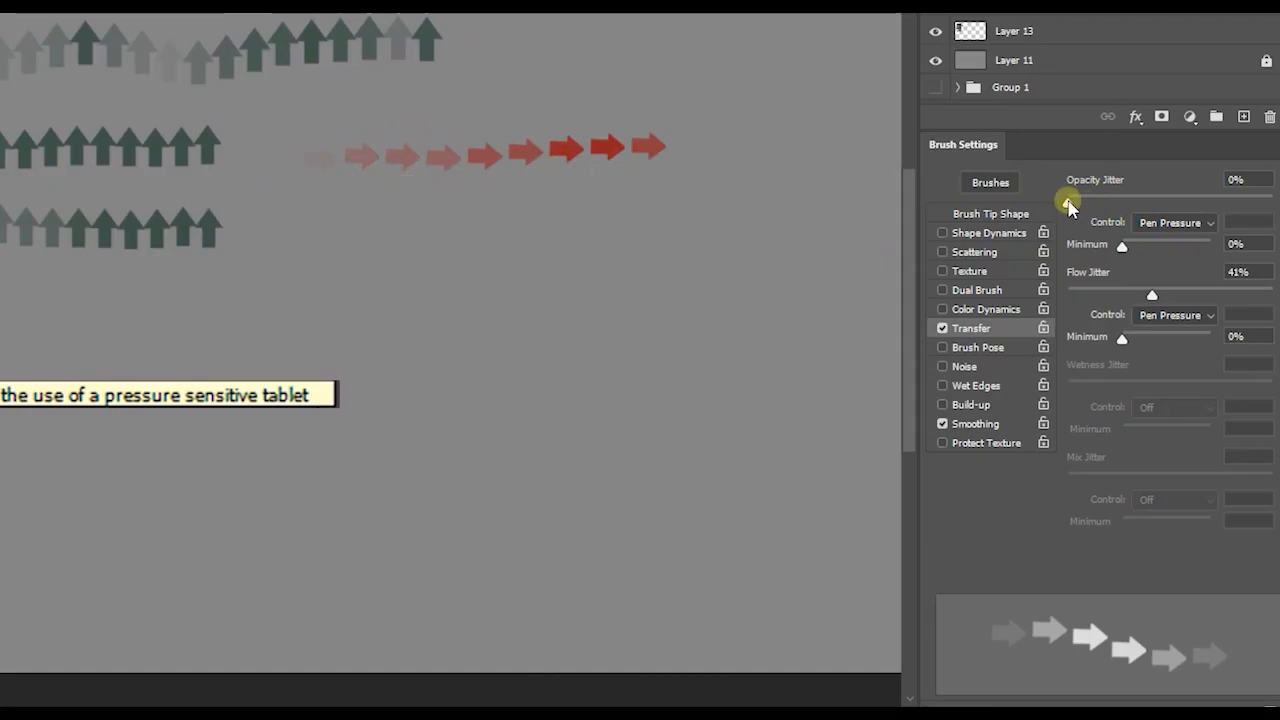
left_click_drag(1068, 203, 1233, 203)
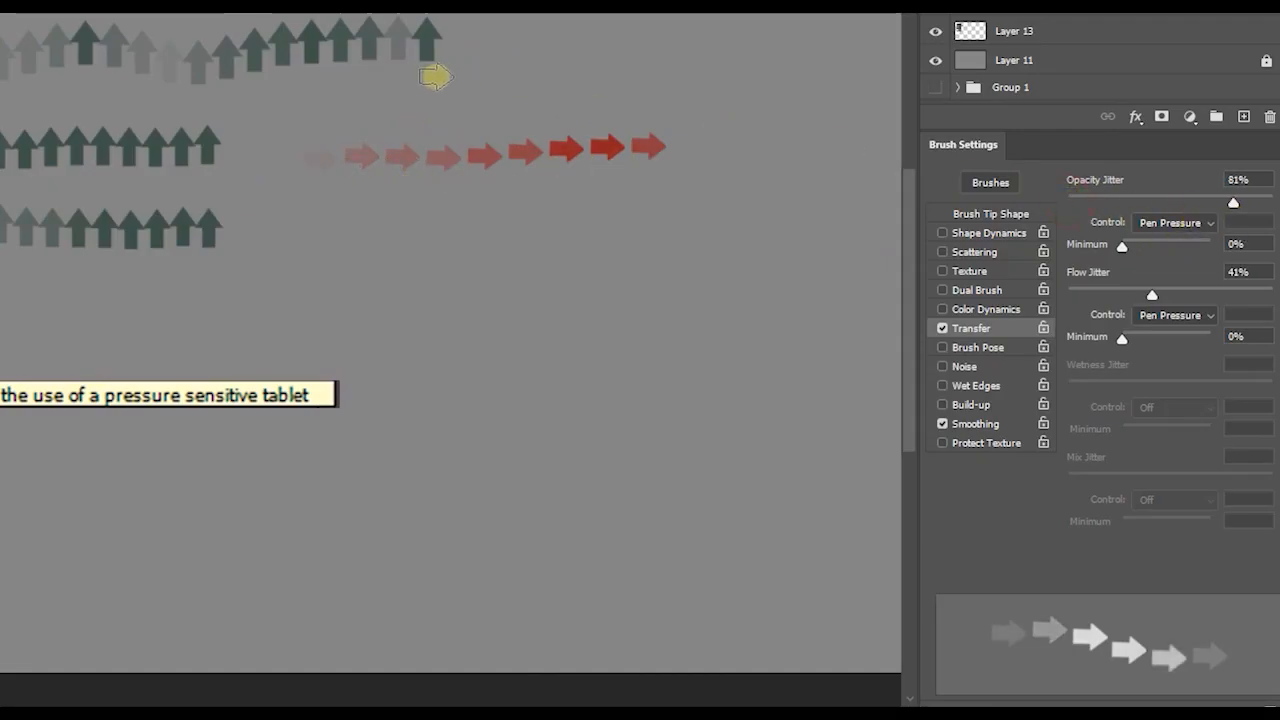
left_click_drag(351, 91, 764, 97)
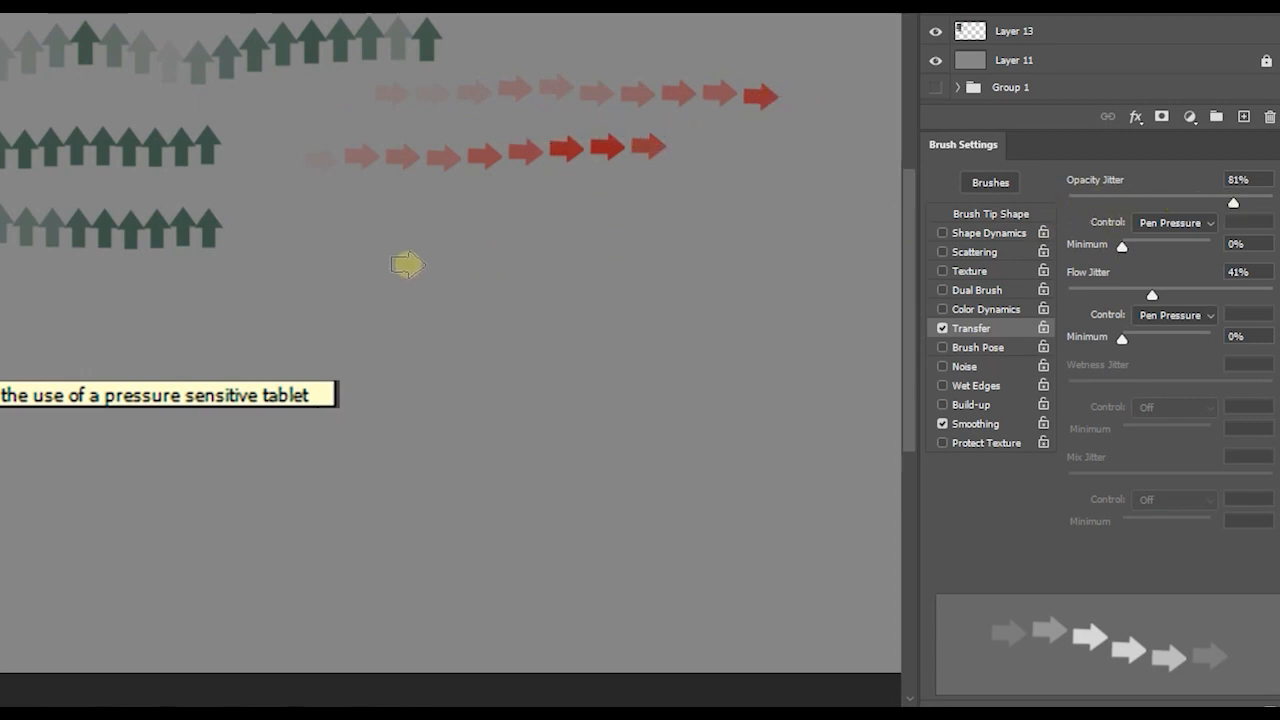
- Paint a third row of arrows below the two red rows, reduce the minimum opacity, and paint along that row again
left_click_drag(277, 252, 429, 223)
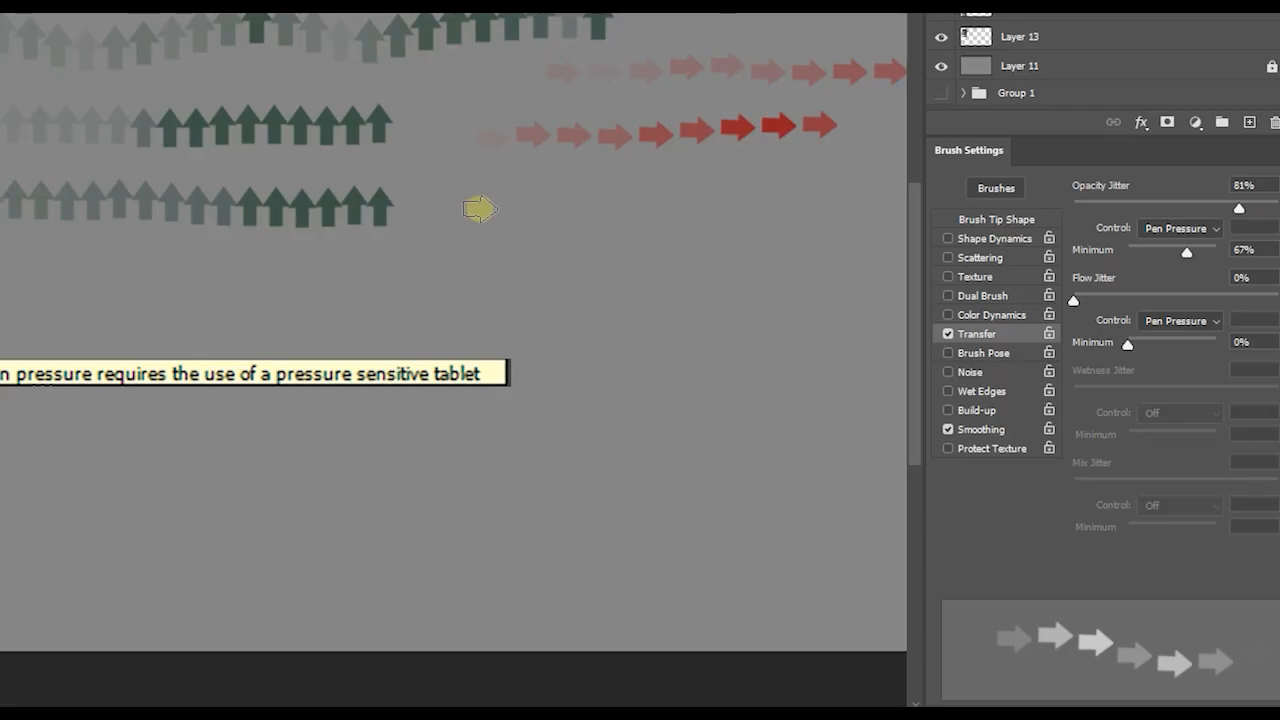
left_click_drag(477, 206, 778, 211)
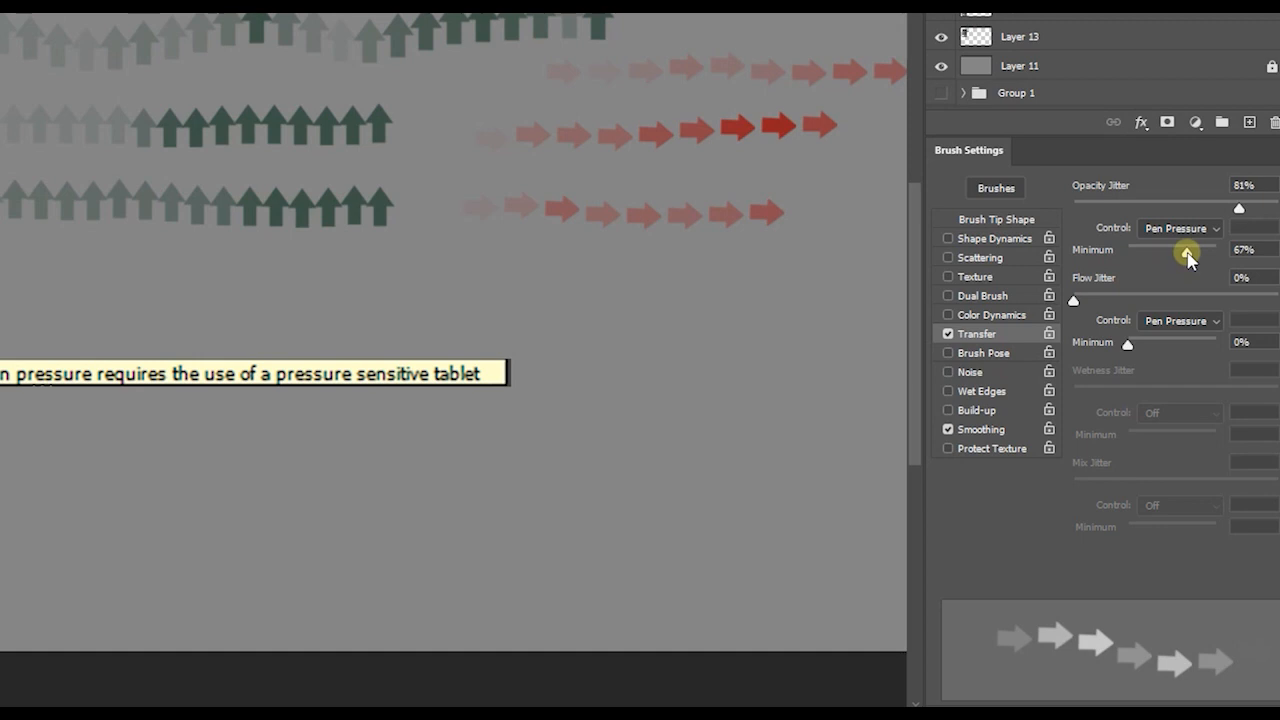
mouse_move(1187, 256)
left_mouse_down()
mouse_move(1123, 252)
mouse_move(1167, 254)
left_mouse_up()
left_click_drag(489, 218, 815, 216)
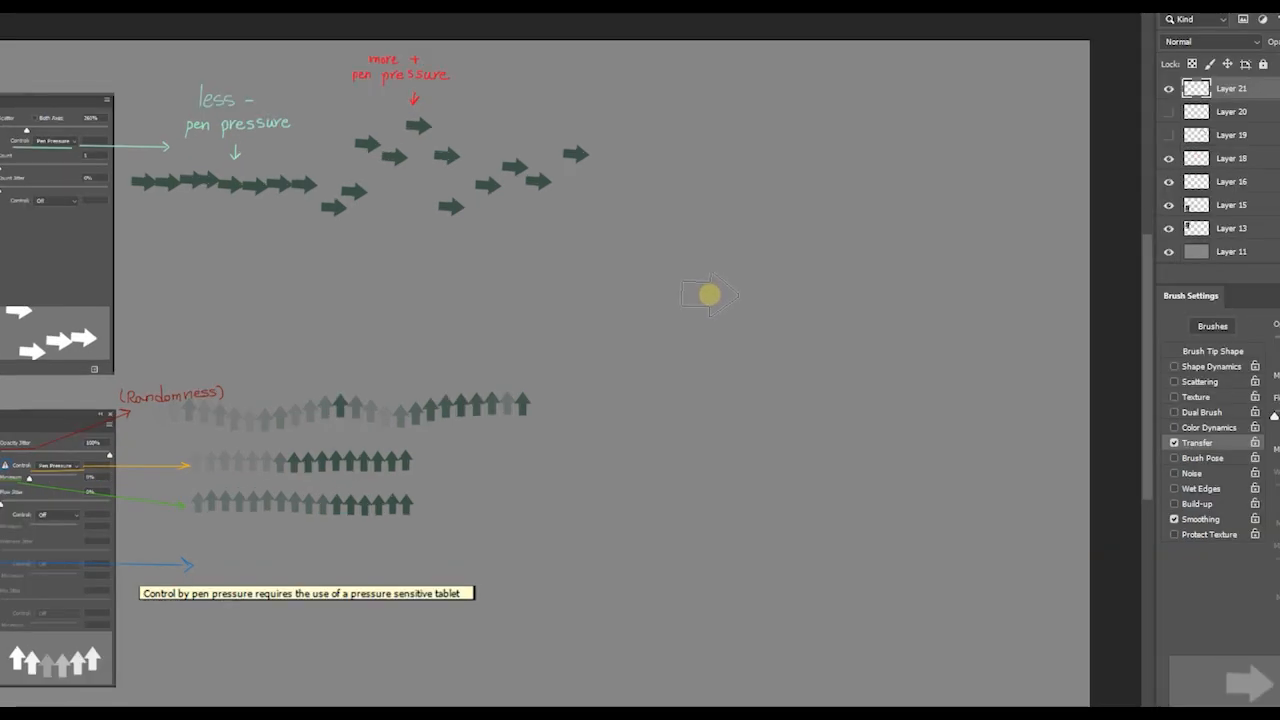
- Enlarge the arrow brush tip interactively over the empty canvas area beside the examples
key("alt")
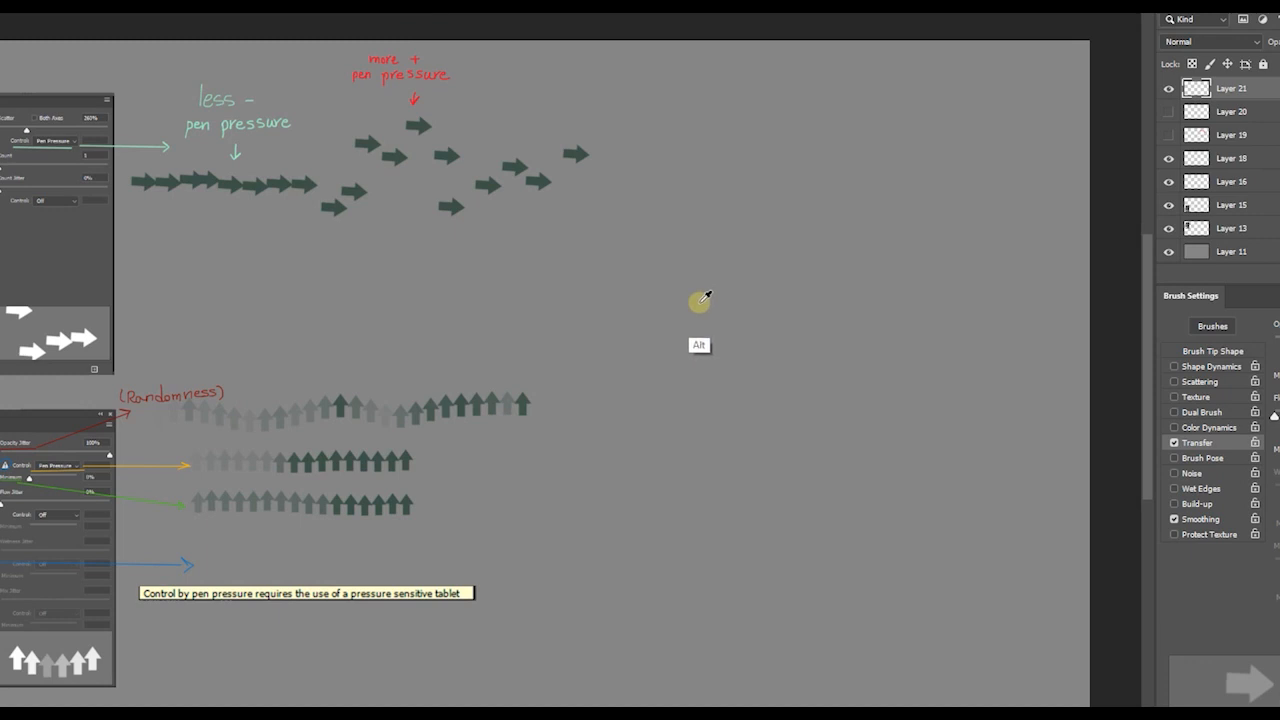
mouse_move(715, 310)
left_mouse_down()
mouse_move(808, 318)
mouse_move(757, 320)
mouse_move(808, 320)
mouse_move(757, 325)
mouse_move(800, 331)
mouse_move(743, 334)
mouse_move(817, 334)
mouse_move(729, 337)
mouse_move(829, 329)
mouse_move(741, 334)
mouse_move(829, 337)
mouse_move(746, 337)
mouse_move(758, 338)
left_mouse_up()
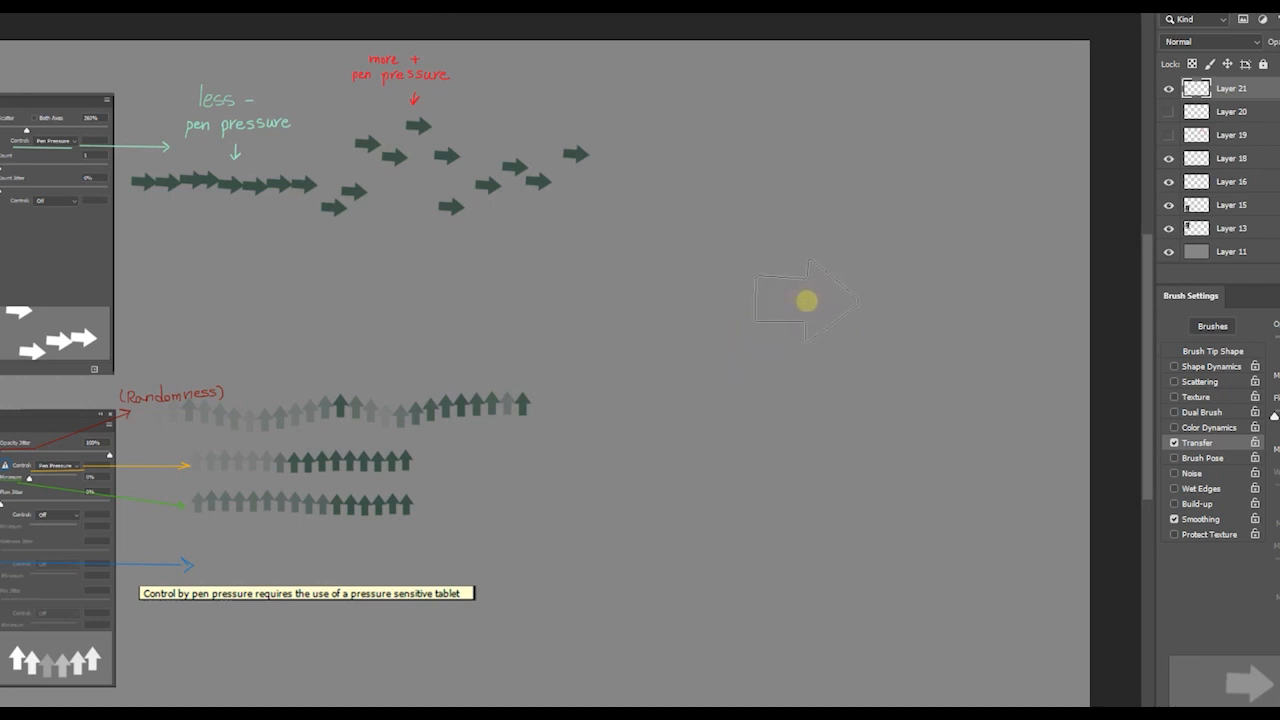